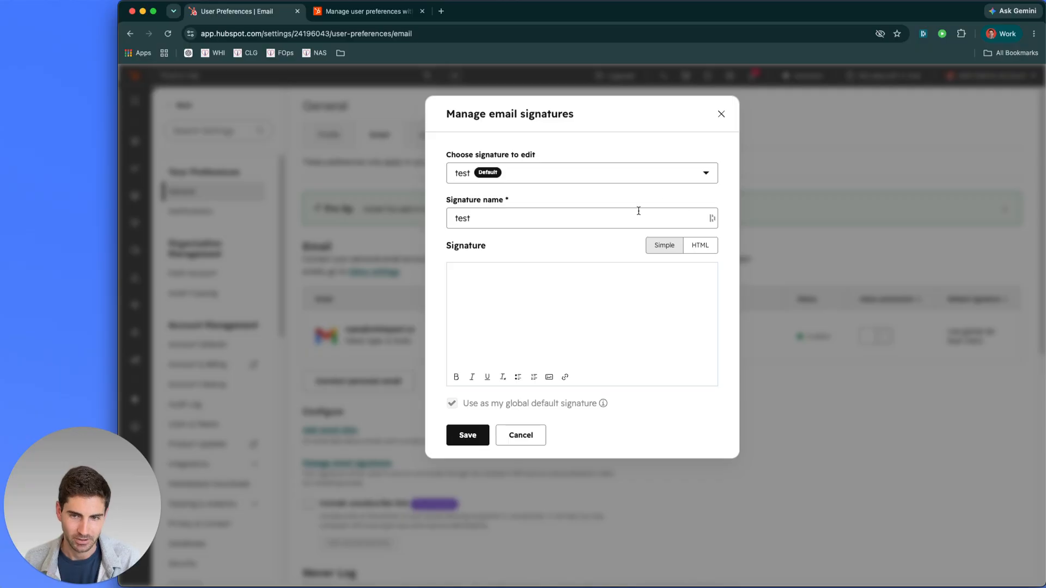
View the HTML version of the test email signature and close the signature editor without saving.
{"action": "left_click", "coordinate": [701, 248]}
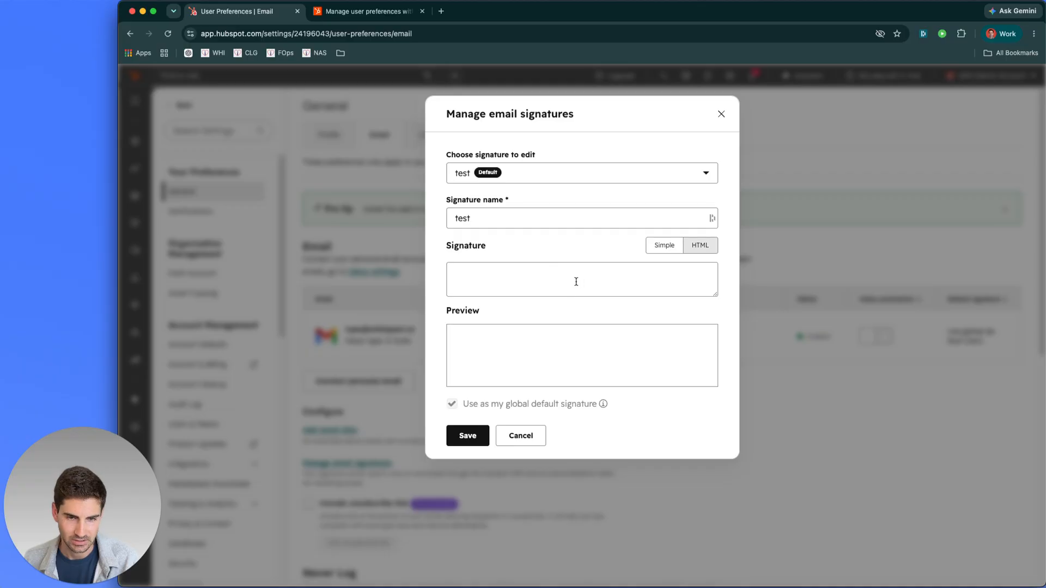
{"action": "left_click", "coordinate": [513, 437]}
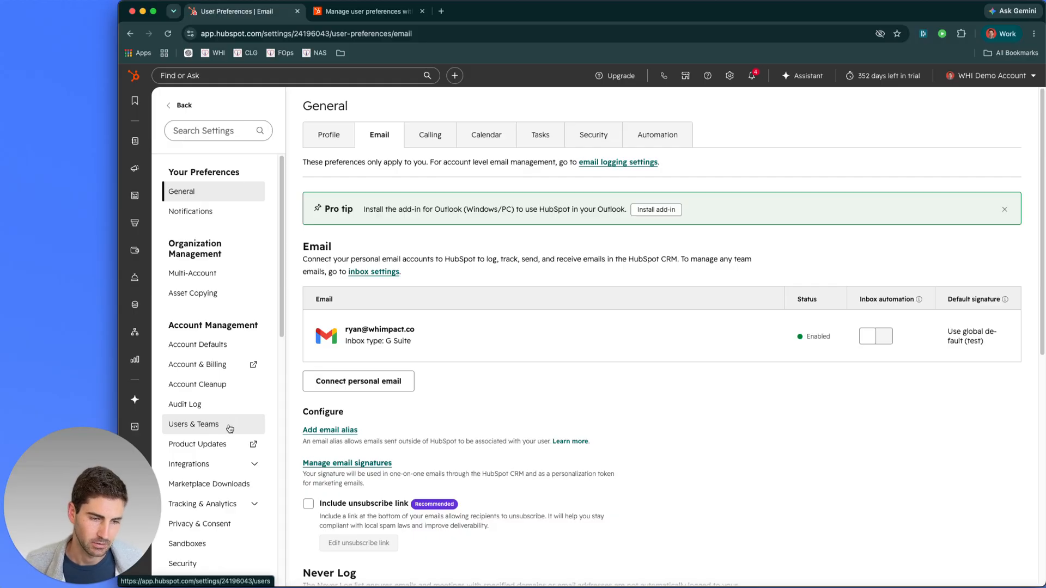
Create a new user preset under Users & Teams and turn on its Email Signature option.
{"action": "left_click", "coordinate": [224, 425]}
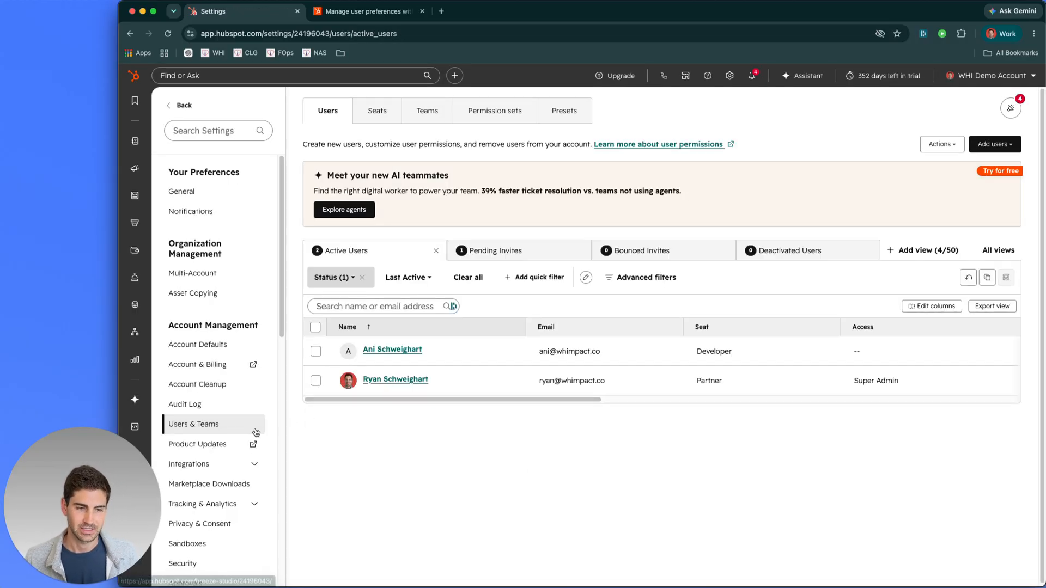
{"action": "left_click", "coordinate": [578, 121]}
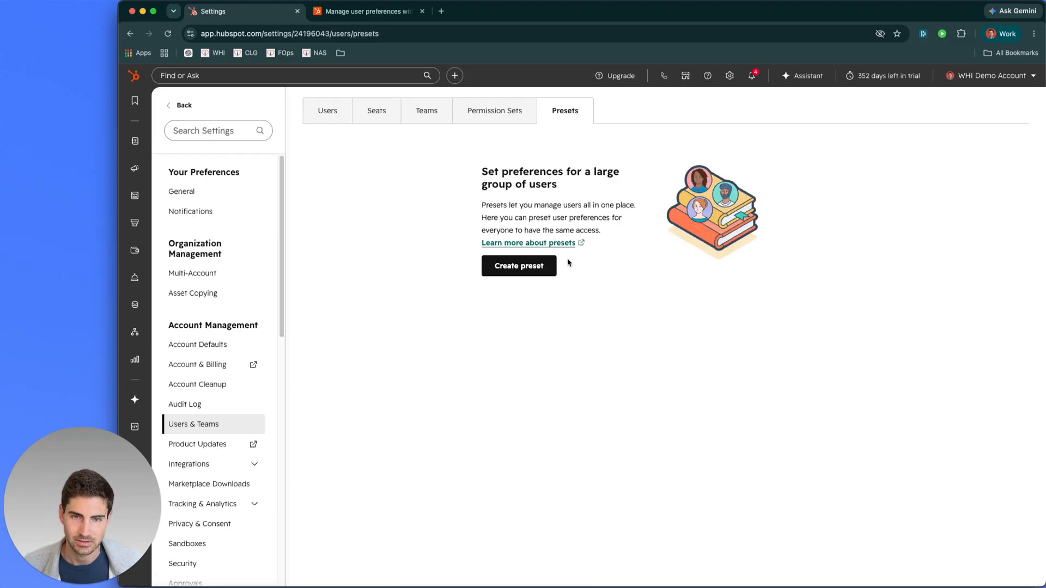
{"action": "left_click", "coordinate": [540, 271]}
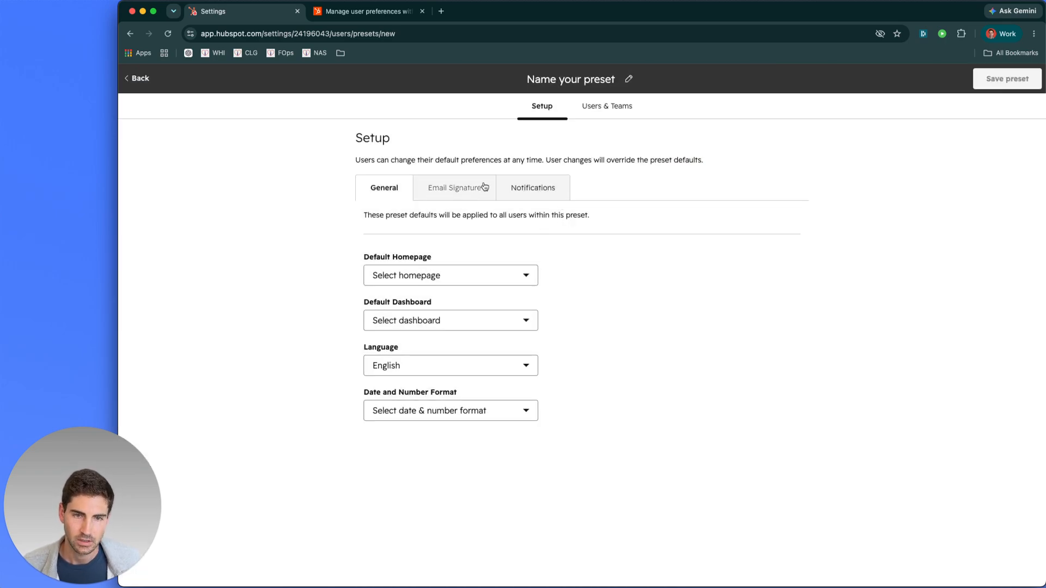
{"action": "left_click", "coordinate": [439, 192]}
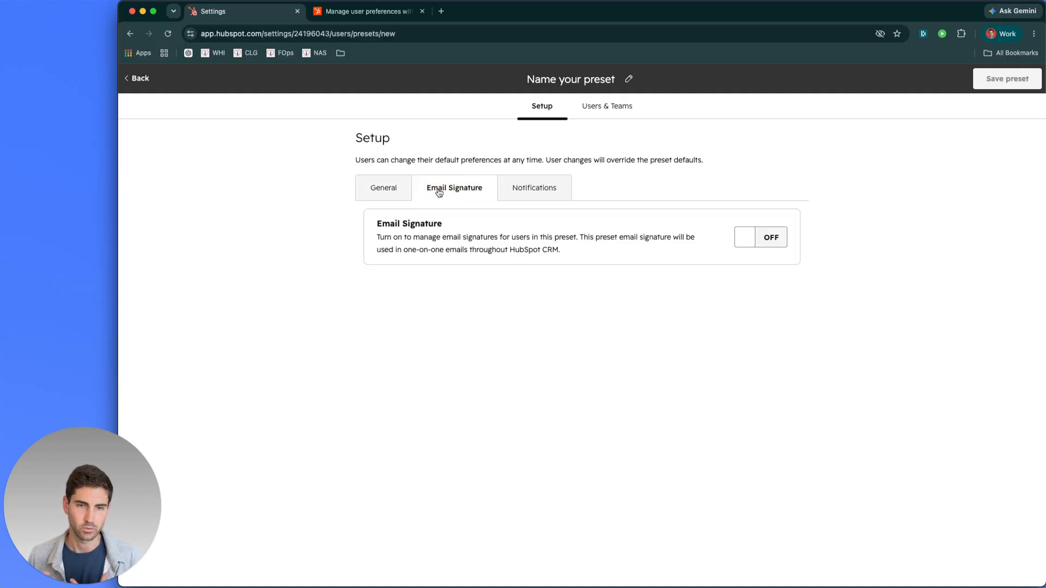
{"action": "left_click", "coordinate": [739, 246]}
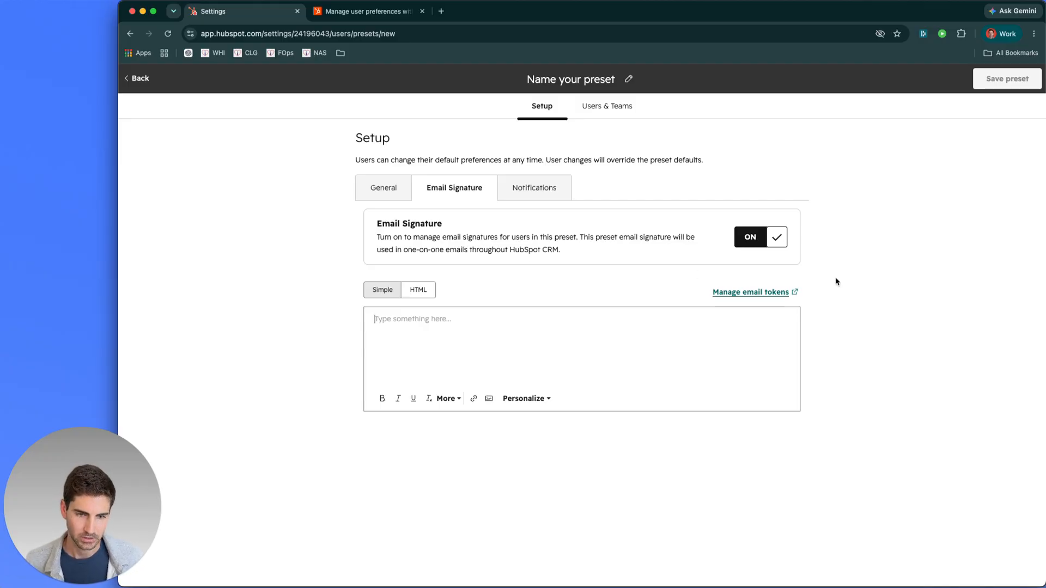
Insert the User: First Name personalization token on the first line of the preset's email signature.
{"action": "left_click", "coordinate": [524, 402]}
{"action": "left_click", "coordinate": [561, 468]}
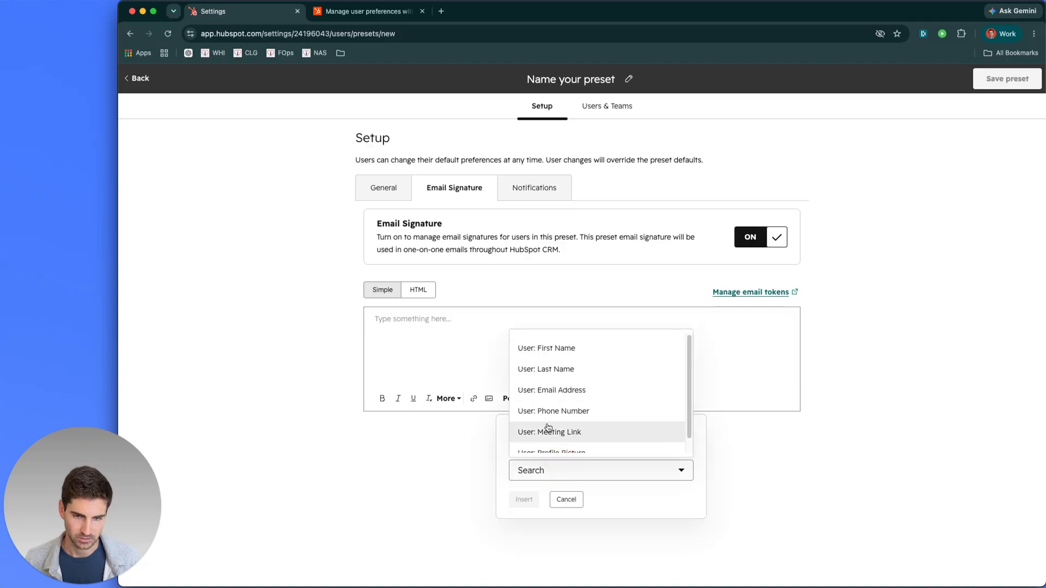
{"action": "left_click", "coordinate": [554, 351]}
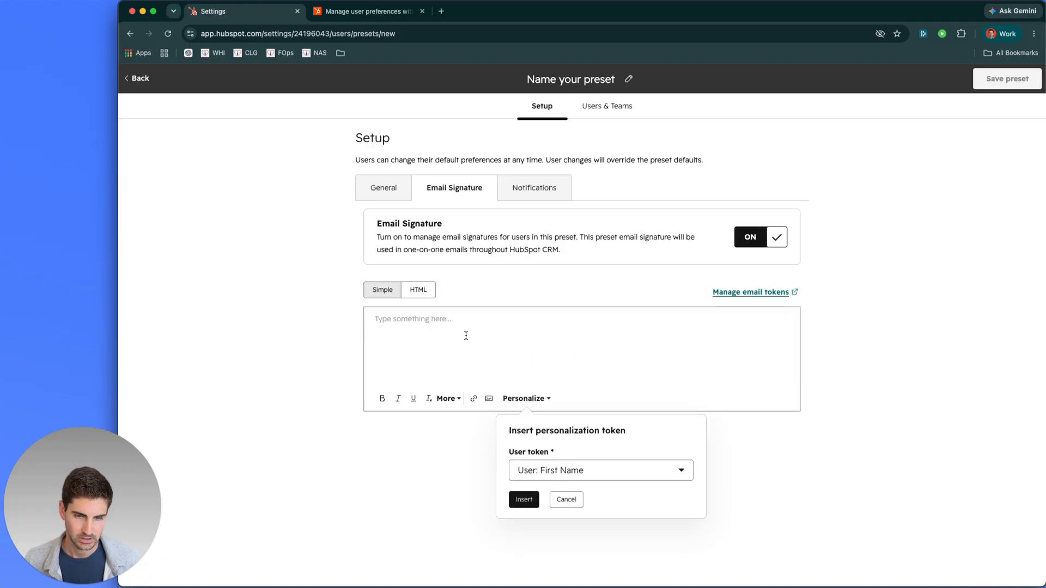
{"action": "left_click", "coordinate": [525, 500]}
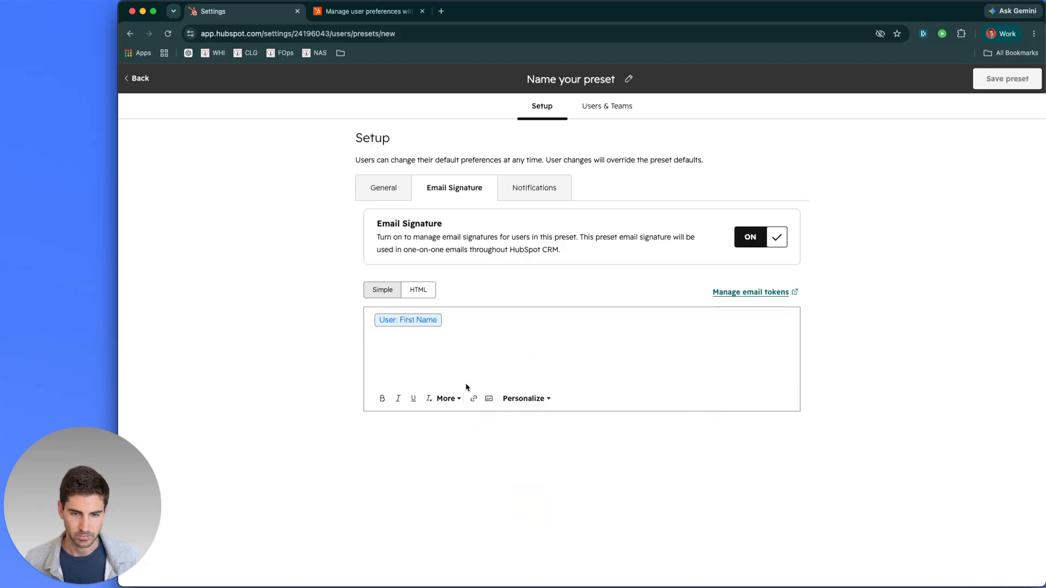
{"action": "left_click", "coordinate": [524, 398]}
{"action": "left_click", "coordinate": [544, 478]}
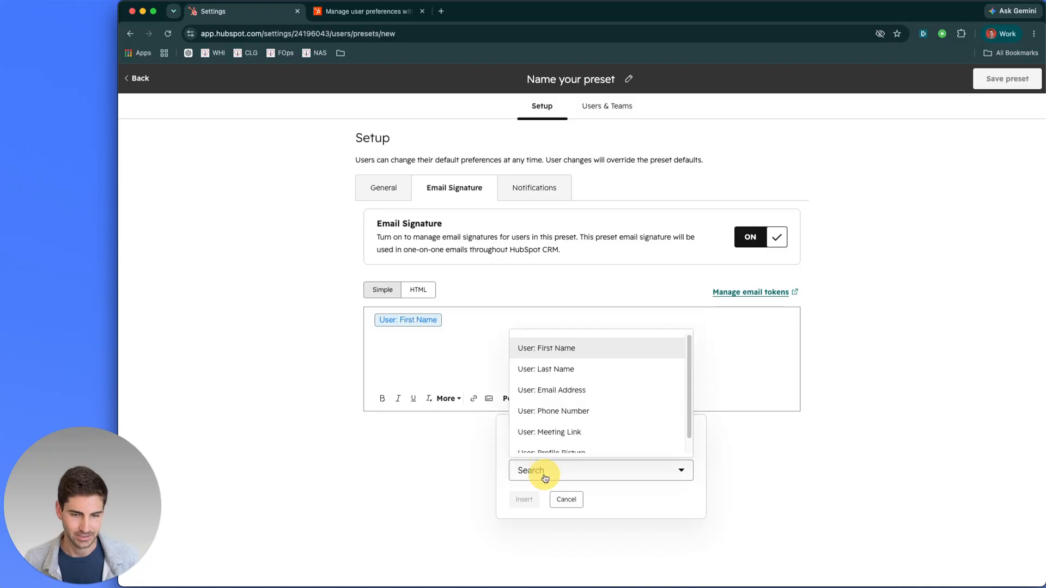
{"action": "scroll", "coordinate": [590, 392], "scroll_direction": "down", "scroll_amount": 1}
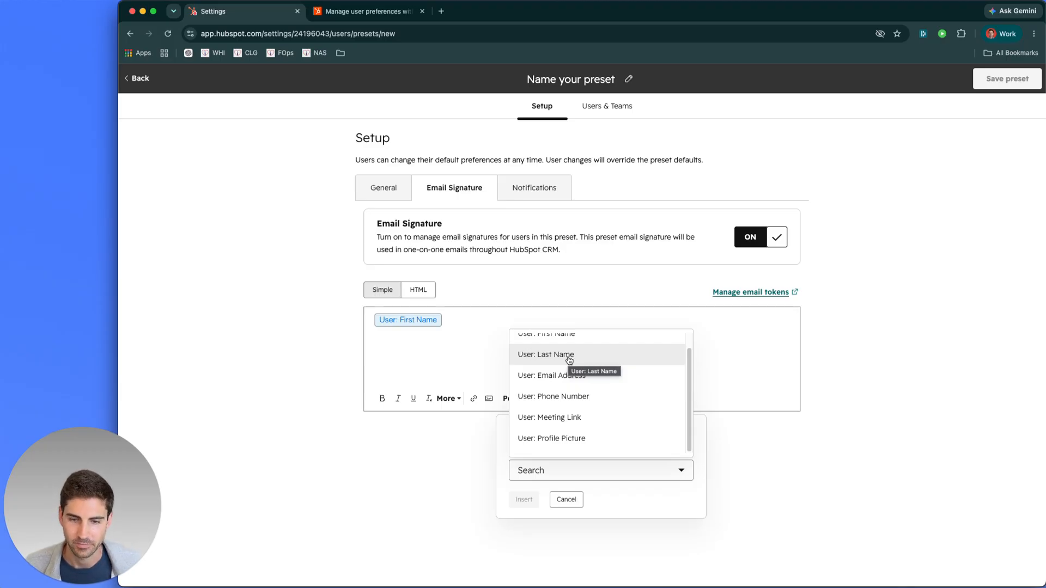
{"action": "left_click", "coordinate": [502, 316]}
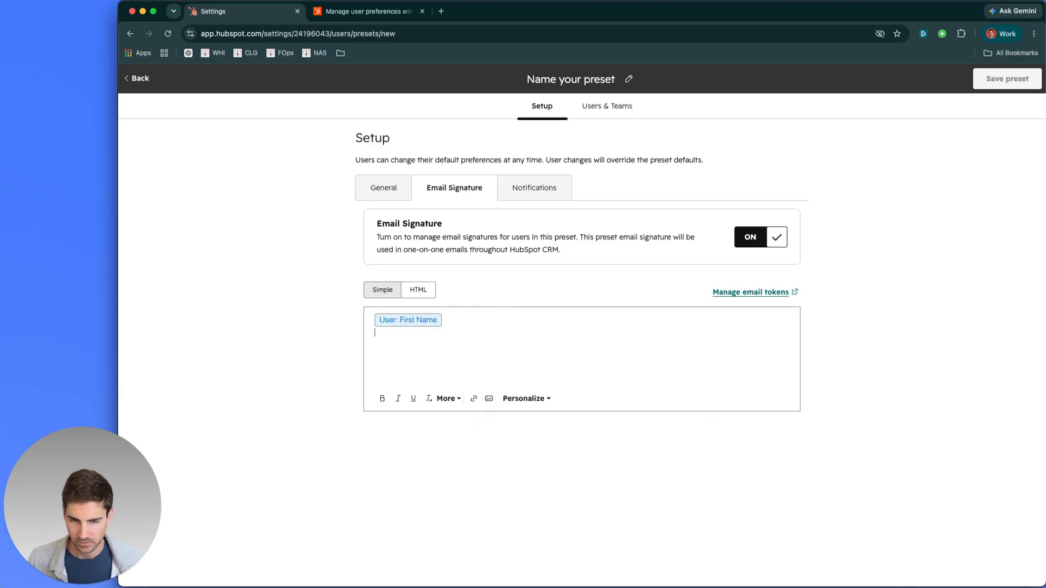
Insert the User: Phone Number personalization token on the line below the first name token.
{"action": "left_click", "coordinate": [520, 398]}
{"action": "left_click", "coordinate": [539, 470]}
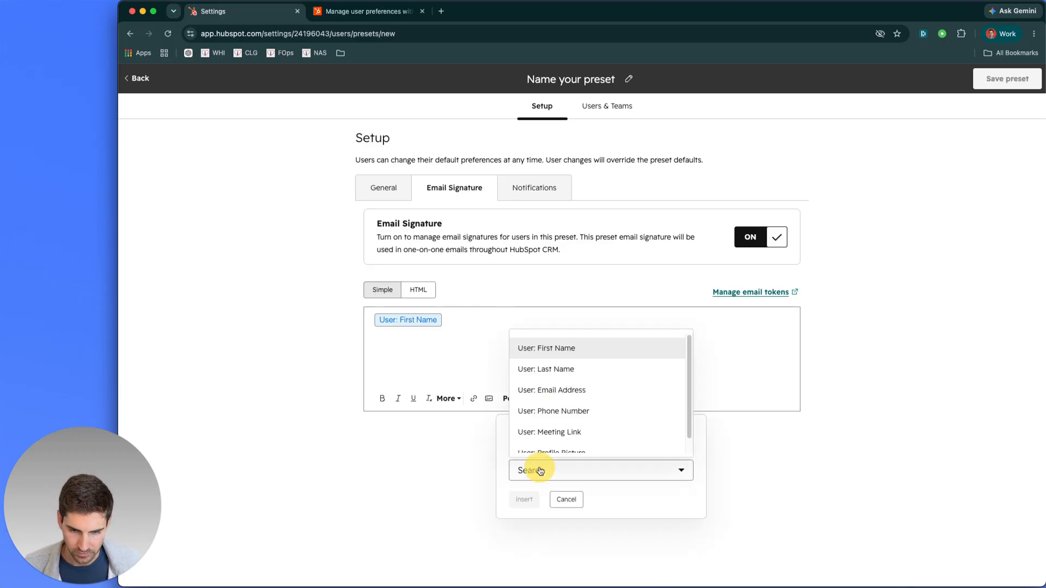
{"action": "left_click", "coordinate": [545, 414]}
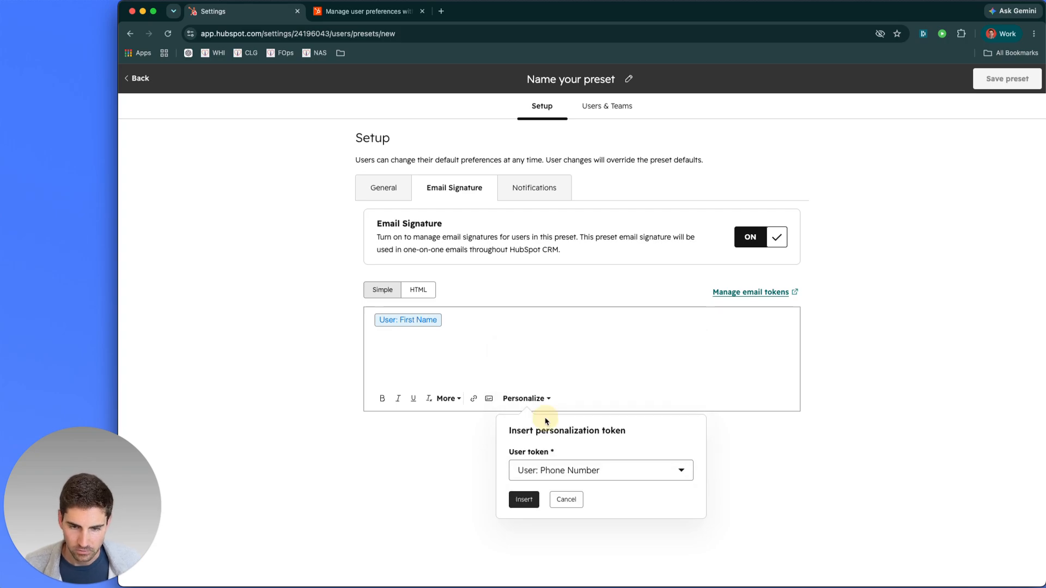
{"action": "left_click", "coordinate": [524, 499]}
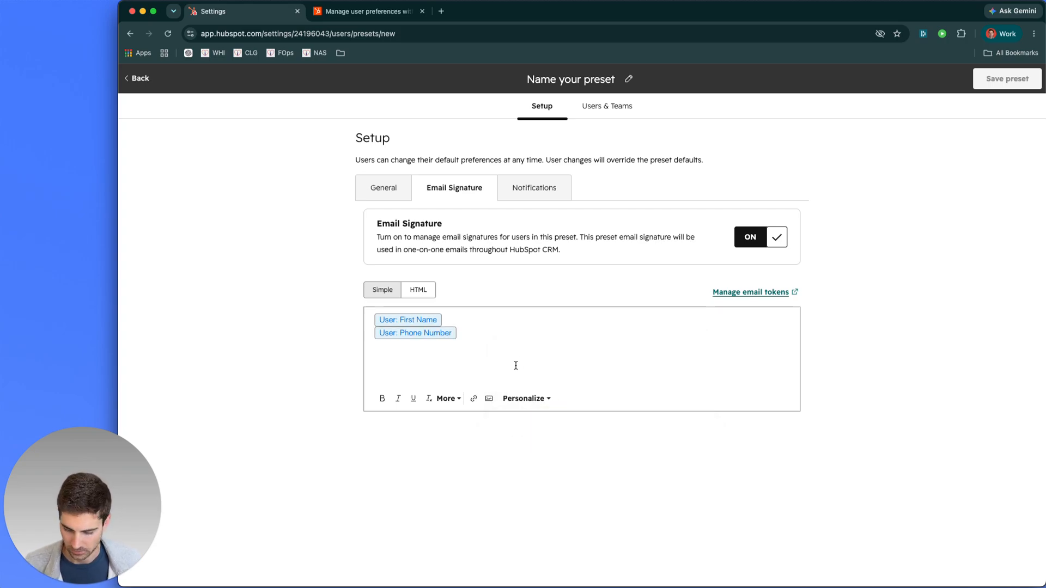
Insert the User: Email Address personalization token on the line below the phone number token.
{"action": "left_click", "coordinate": [531, 399]}
{"action": "left_click", "coordinate": [542, 469]}
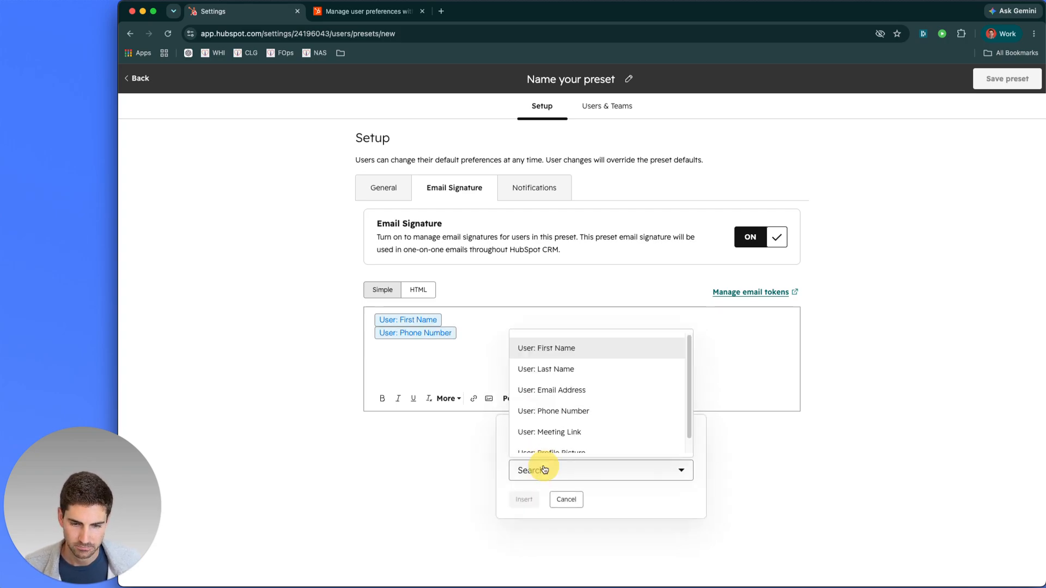
{"action": "left_click", "coordinate": [572, 390]}
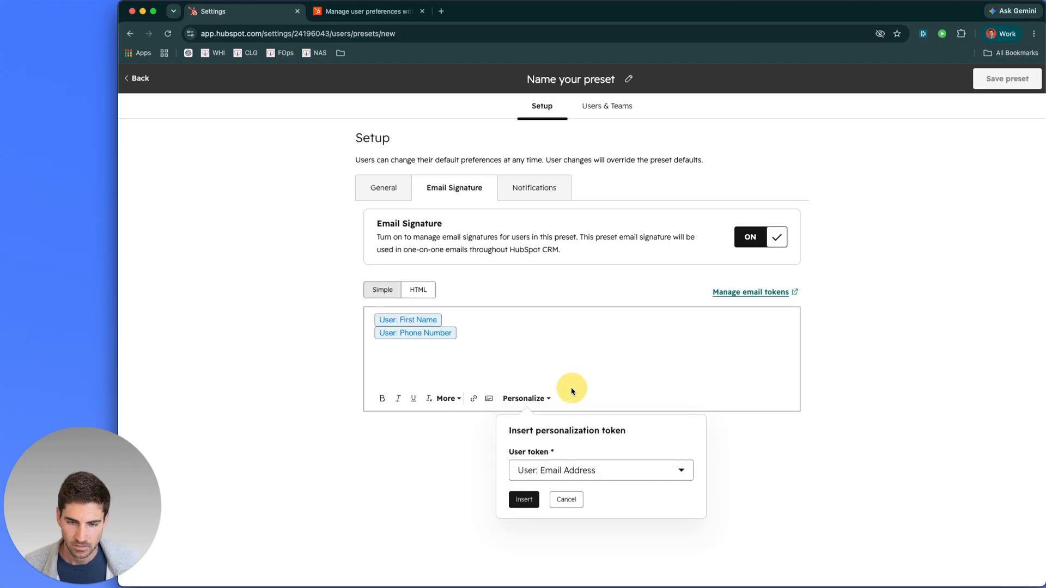
{"action": "left_click", "coordinate": [522, 499]}
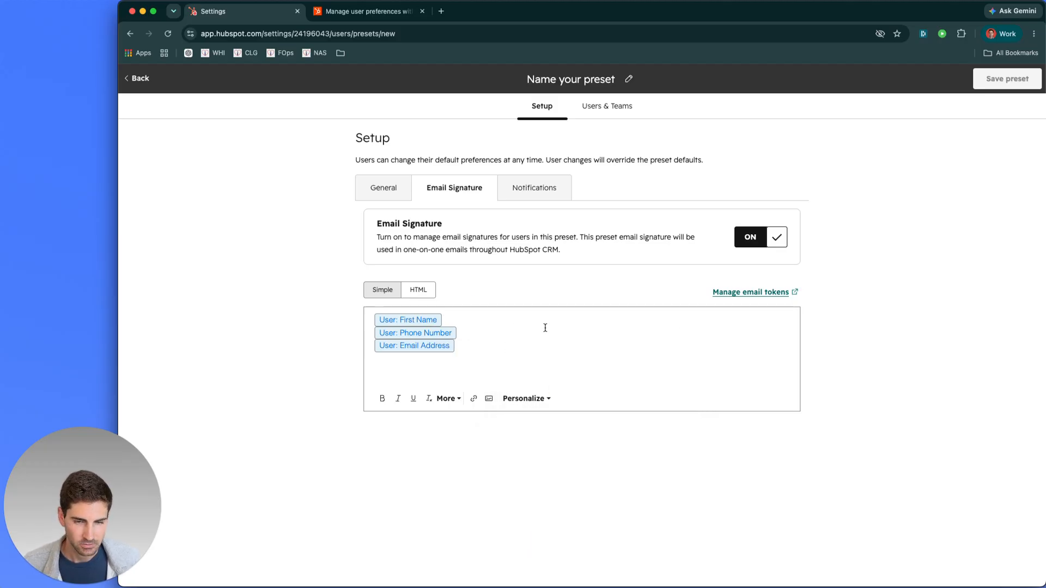
{"action": "left_click", "coordinate": [523, 398]}
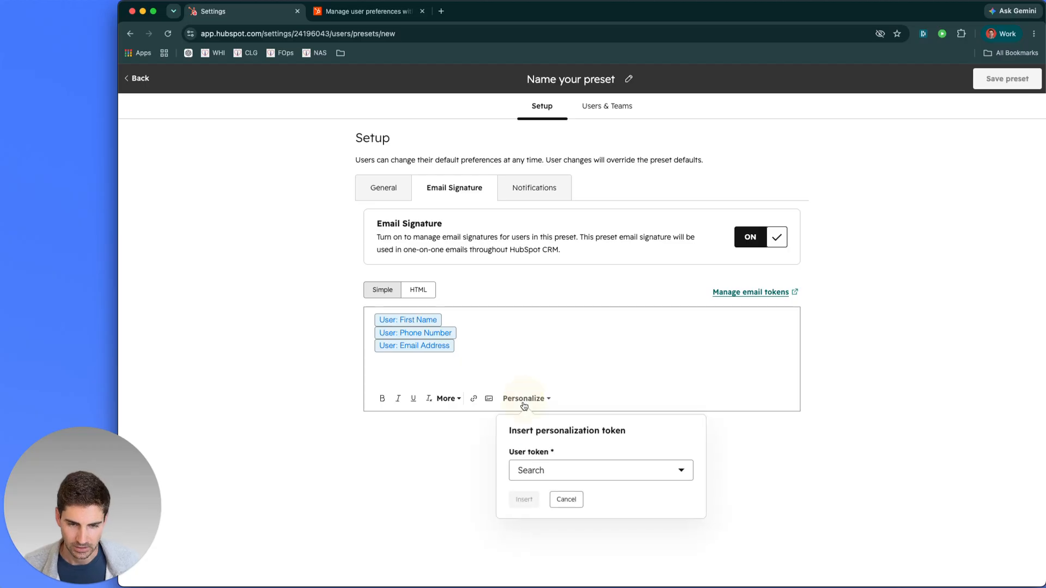
{"action": "left_click", "coordinate": [549, 482]}
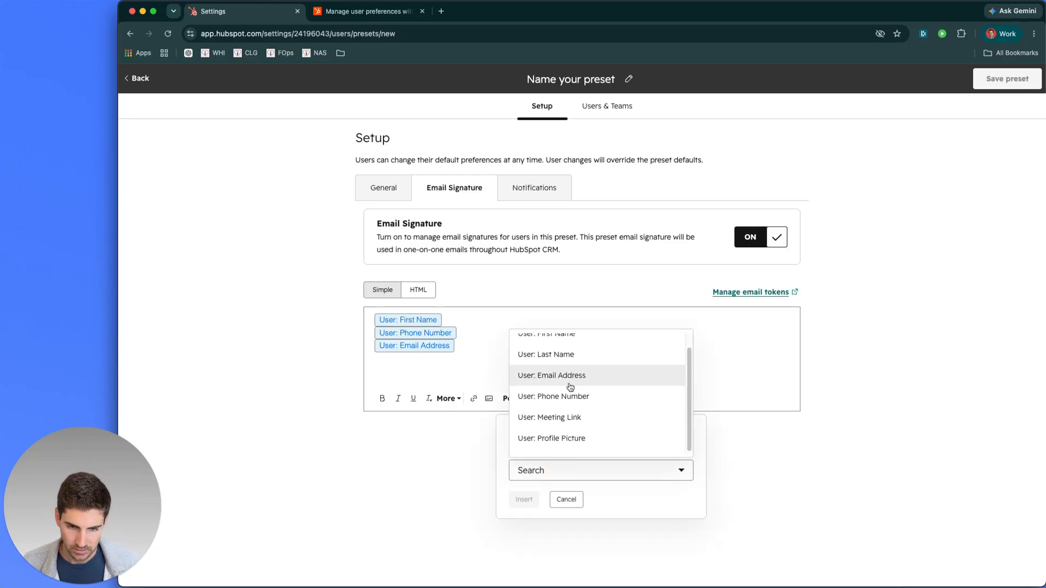
{"action": "left_click", "coordinate": [472, 454]}
{"action": "left_click", "coordinate": [472, 316]}
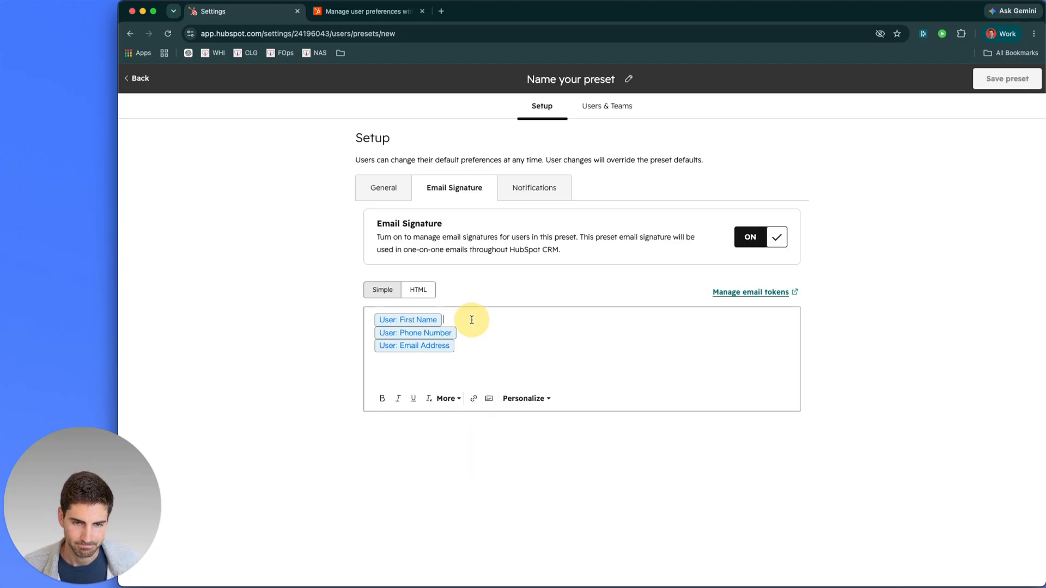
Open the email token management from the signature setup and add a custom token named job_title.
{"action": "left_click", "coordinate": [723, 293]}
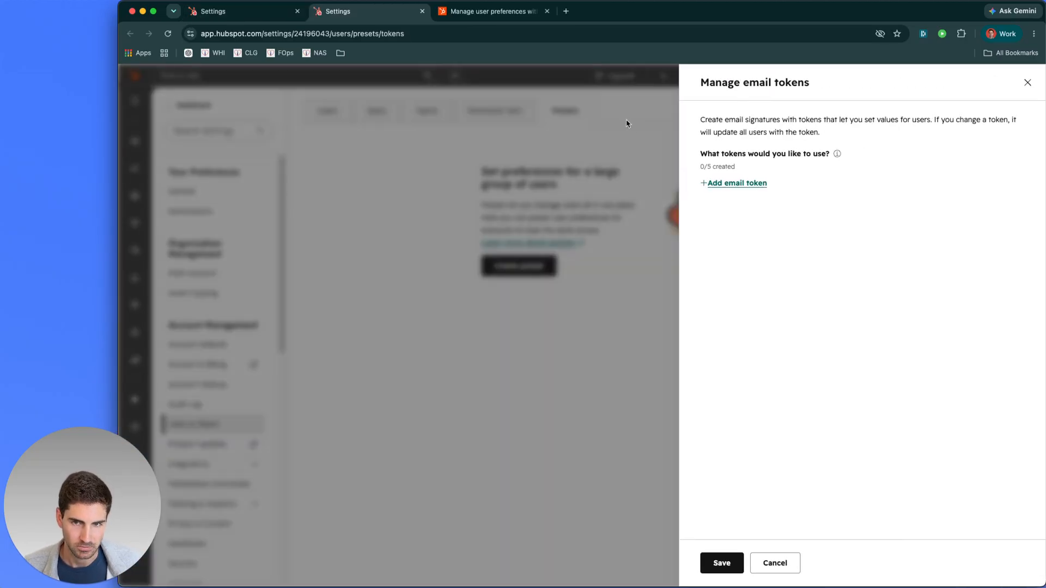
{"action": "left_click", "coordinate": [735, 183]}
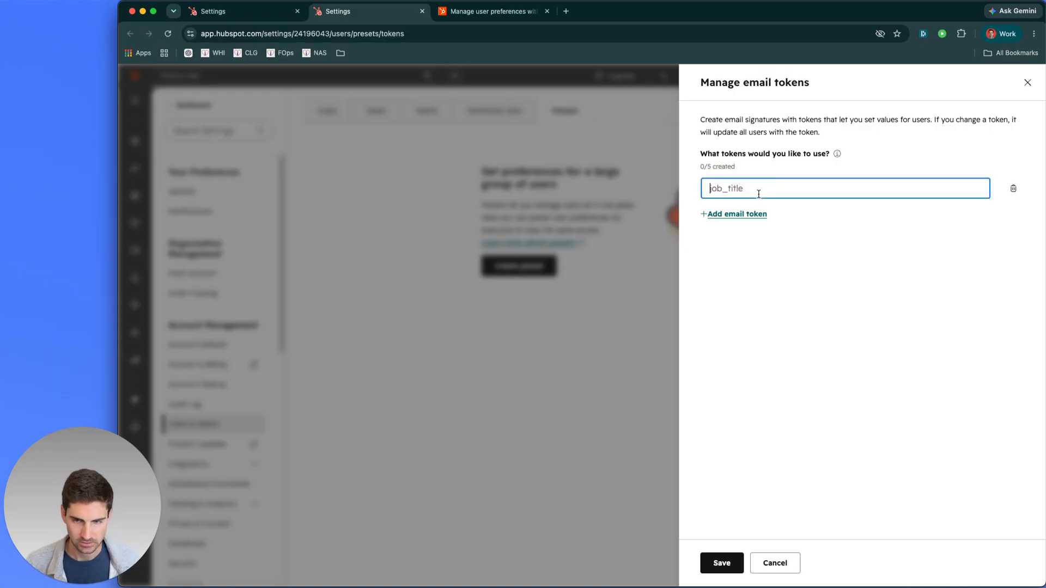
{"action": "type", "text": "job_title"}
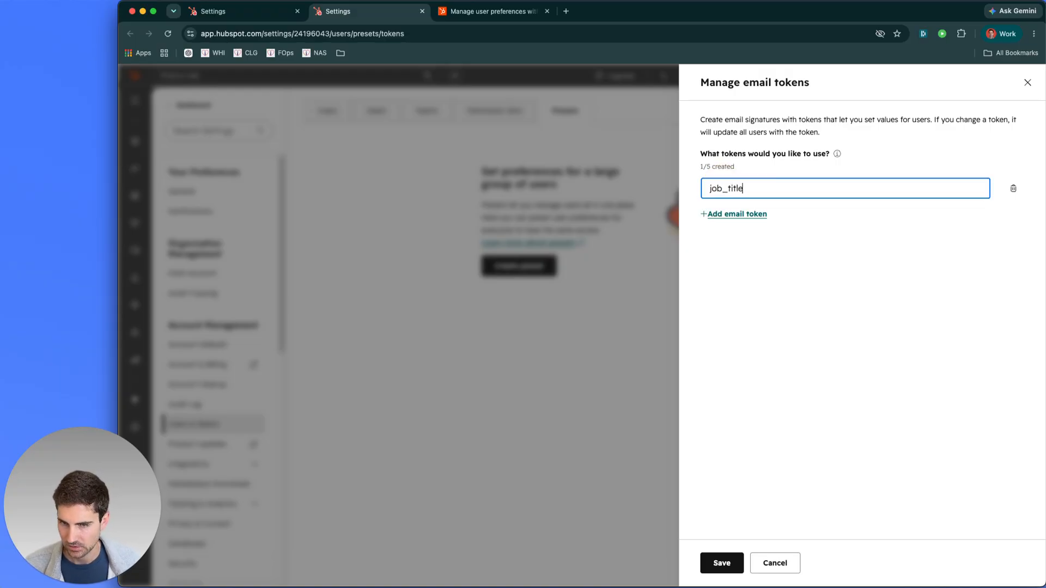
Add a second custom email token named last_initial and save the email tokens.
{"action": "left_click", "coordinate": [730, 214]}
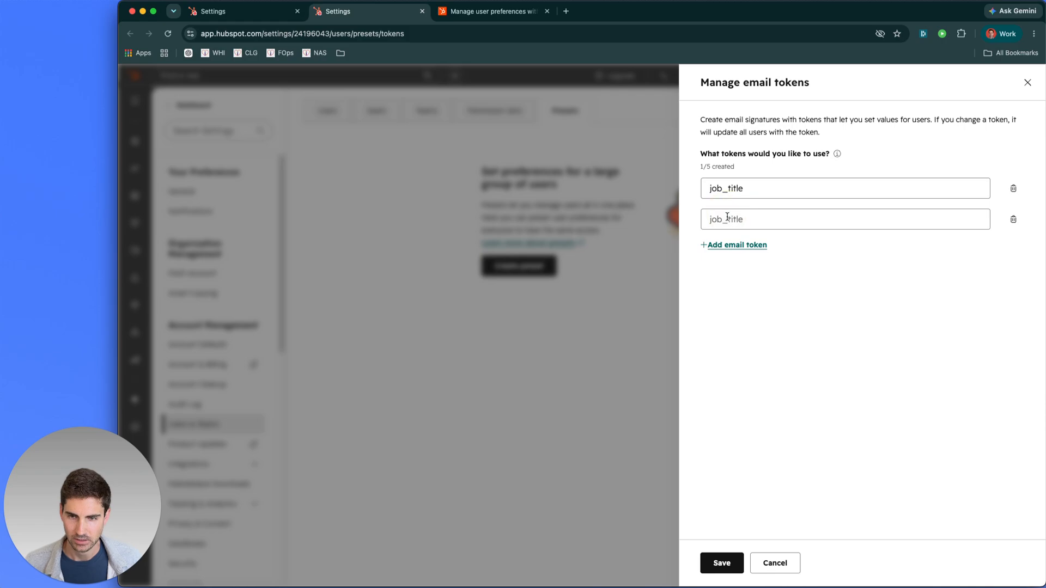
{"action": "type", "text": "last"}
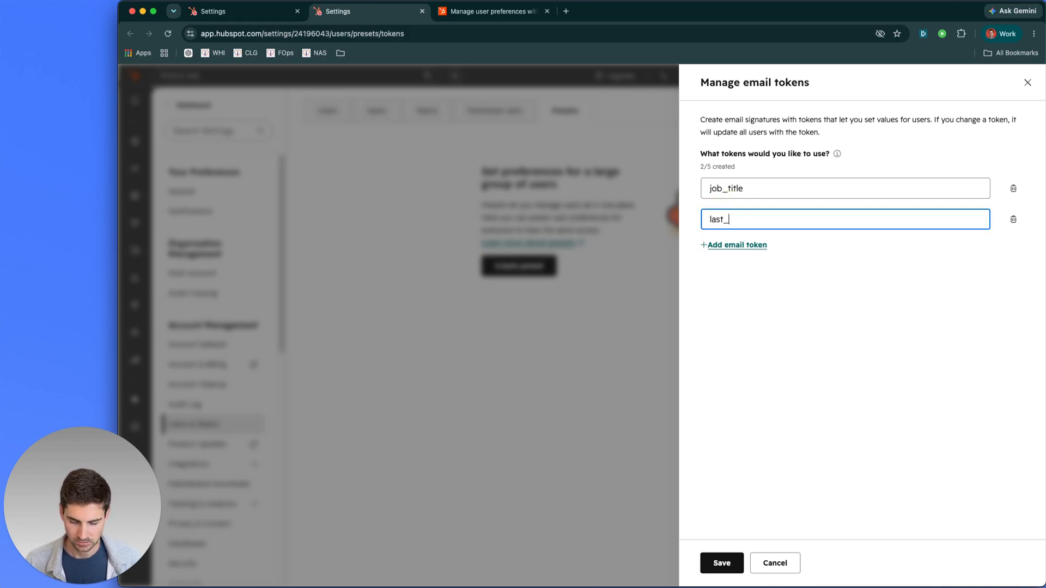
{"action": "type", "text": "_initial"}
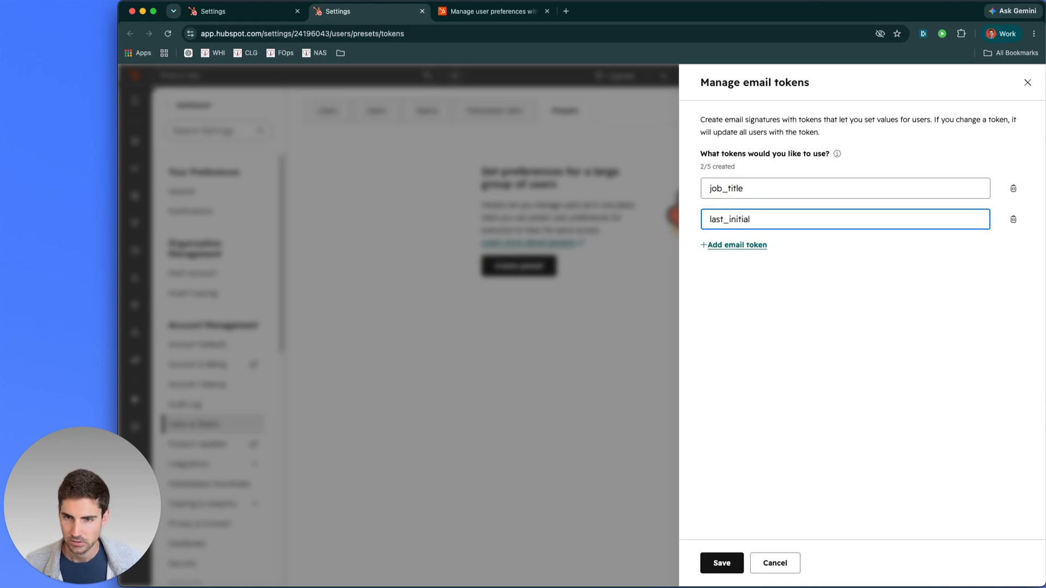
{"action": "mouse_move", "coordinate": [838, 155]}
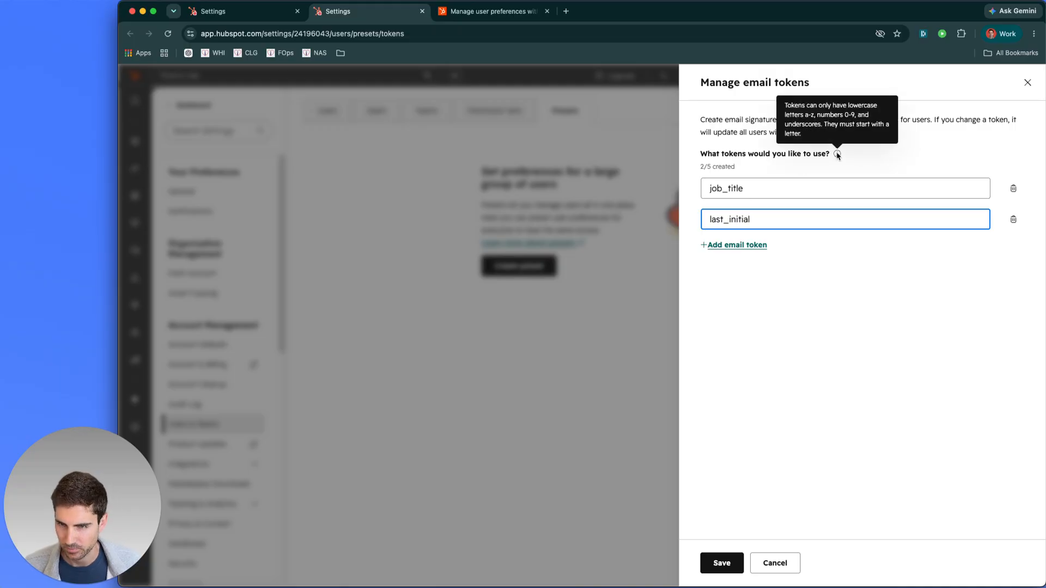
{"action": "left_click", "coordinate": [850, 121]}
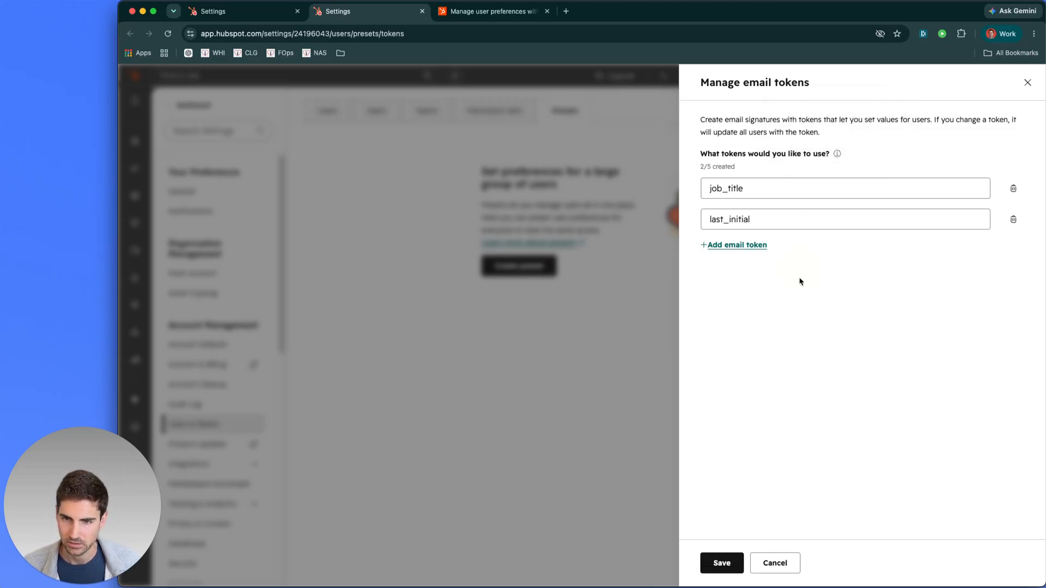
{"action": "left_click_drag", "start_coordinate": [703, 166], "coordinate": [770, 175]}
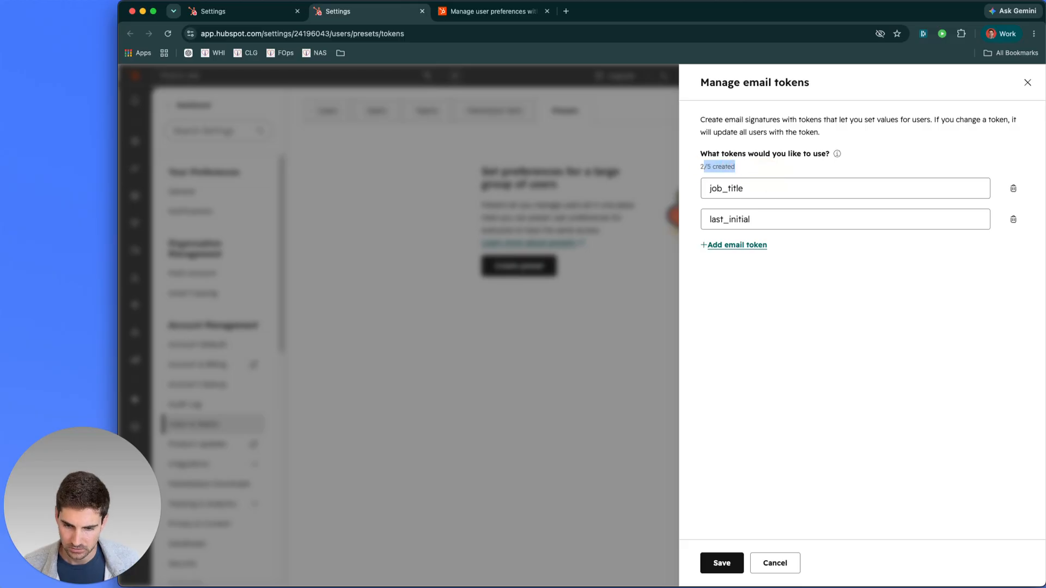
{"action": "left_click", "coordinate": [712, 561]}
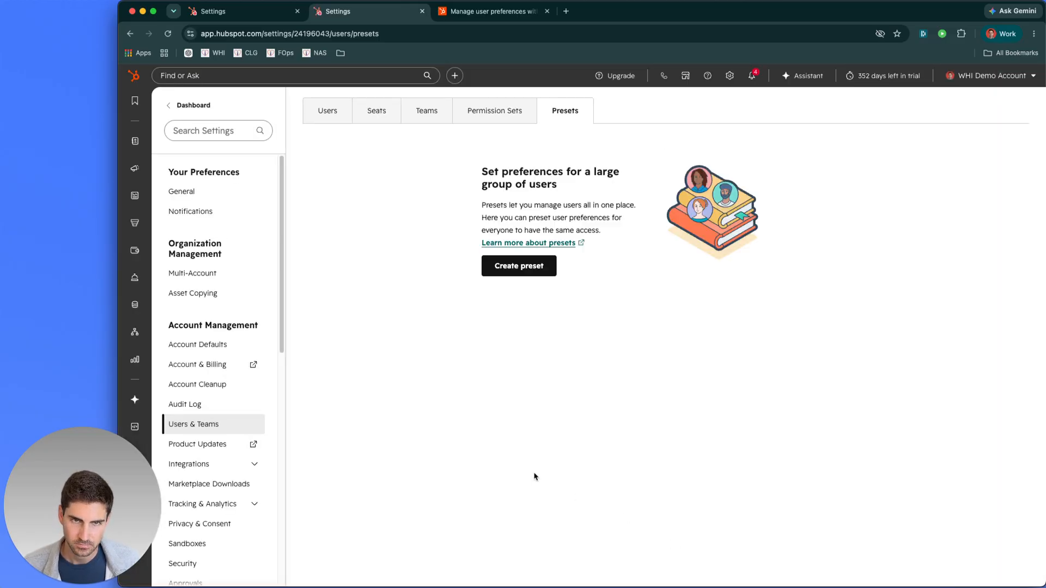
Close the extra settings page and return to the email signature setup of the unsaved preset.
{"action": "left_click", "coordinate": [511, 265]}
{"action": "left_click", "coordinate": [261, 8]}
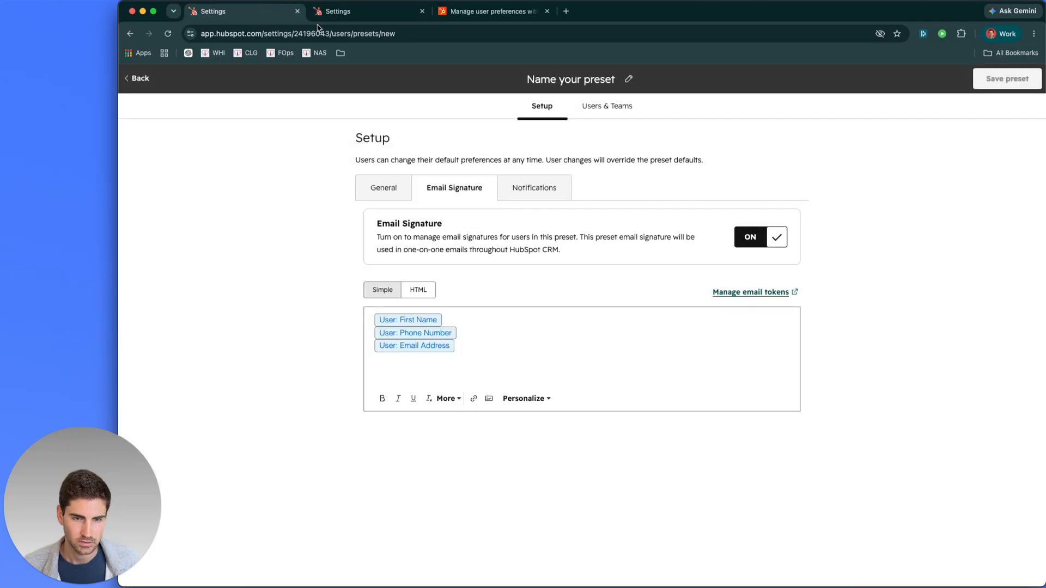
{"action": "left_click", "coordinate": [343, 12]}
{"action": "left_click", "coordinate": [421, 12]}
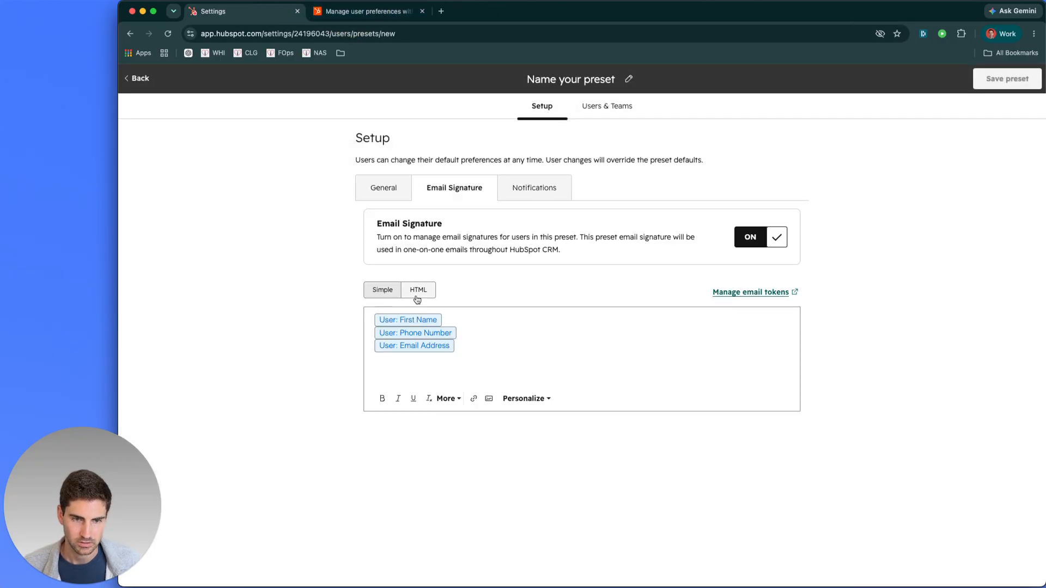
Place the insertion point after the first name token and check the personalization token list for the custom email tokens.
{"action": "left_click_drag", "start_coordinate": [465, 349], "coordinate": [385, 308]}
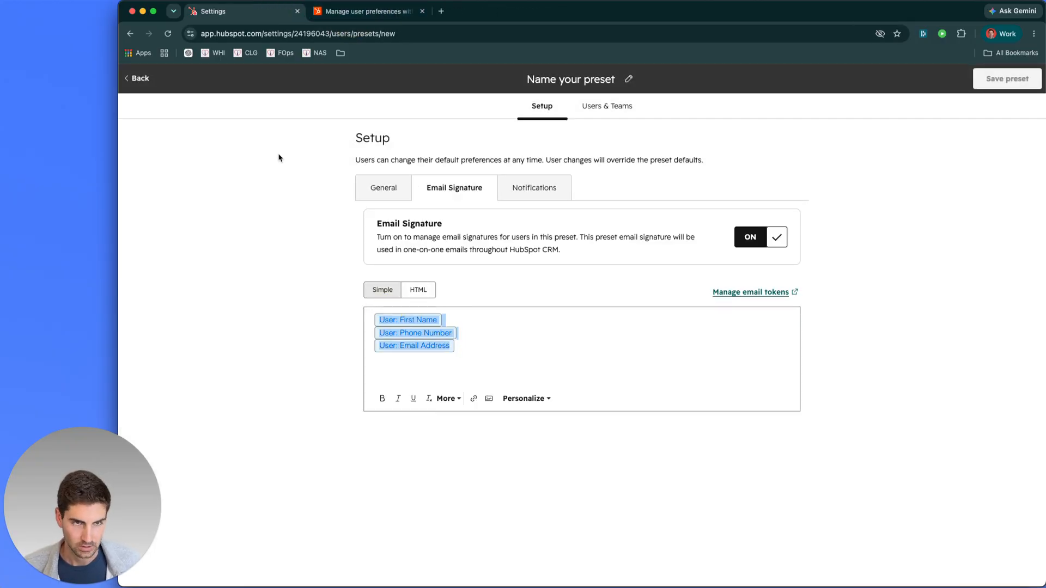
{"action": "left_click", "coordinate": [467, 327]}
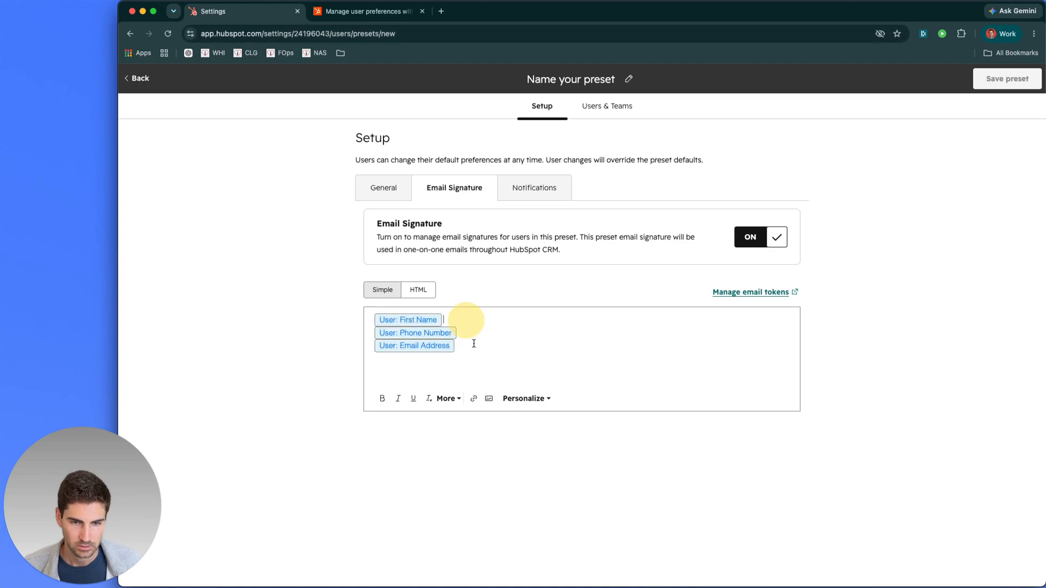
{"action": "left_click", "coordinate": [531, 399]}
{"action": "left_click", "coordinate": [577, 473]}
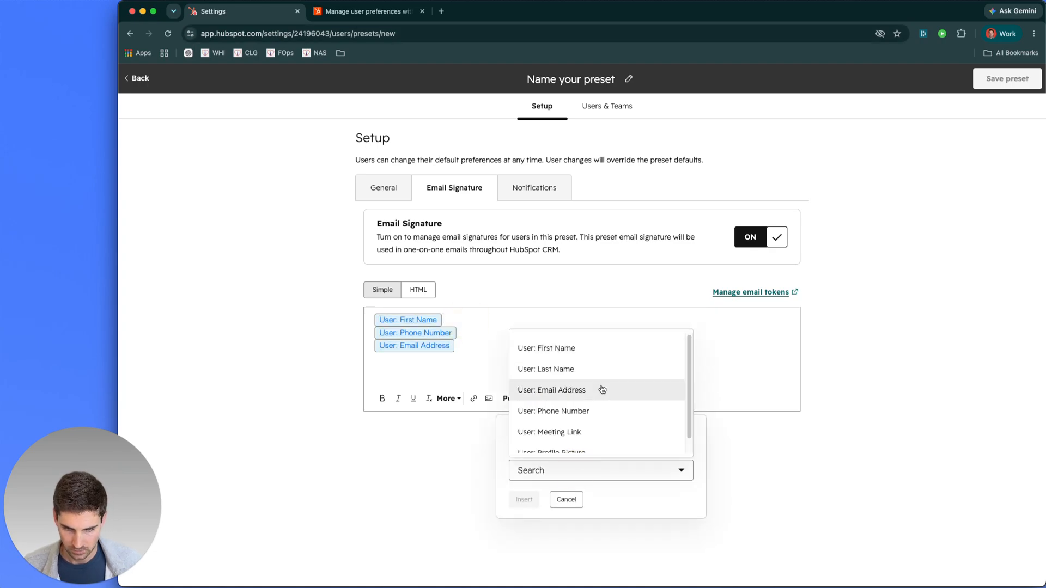
{"action": "scroll", "coordinate": [599, 389], "scroll_direction": "down", "scroll_amount": 1}
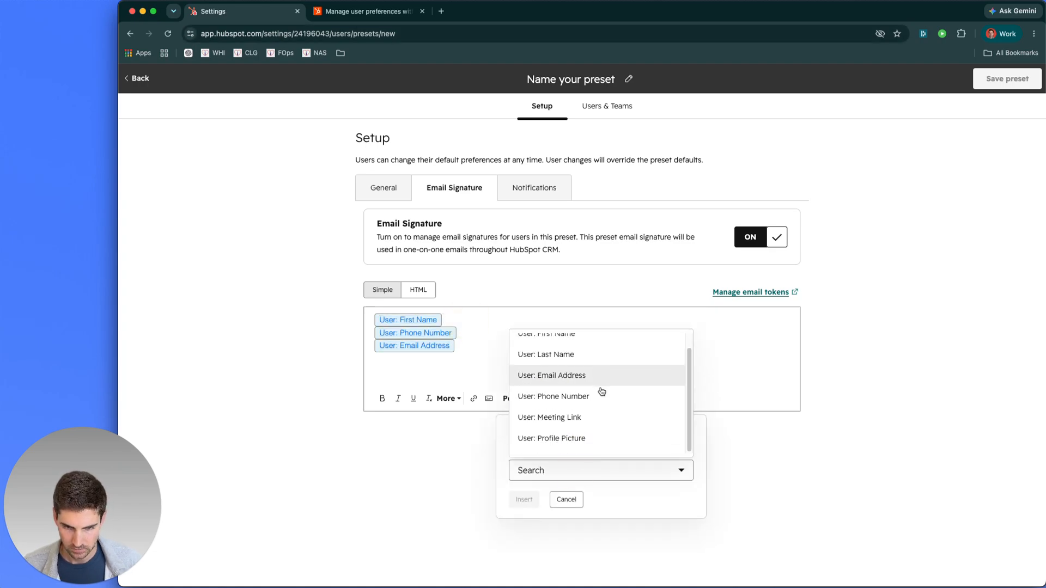
Reload the new preset page and turn the email signature management back on.
{"action": "left_click", "coordinate": [167, 33]}
{"action": "left_click", "coordinate": [452, 183]}
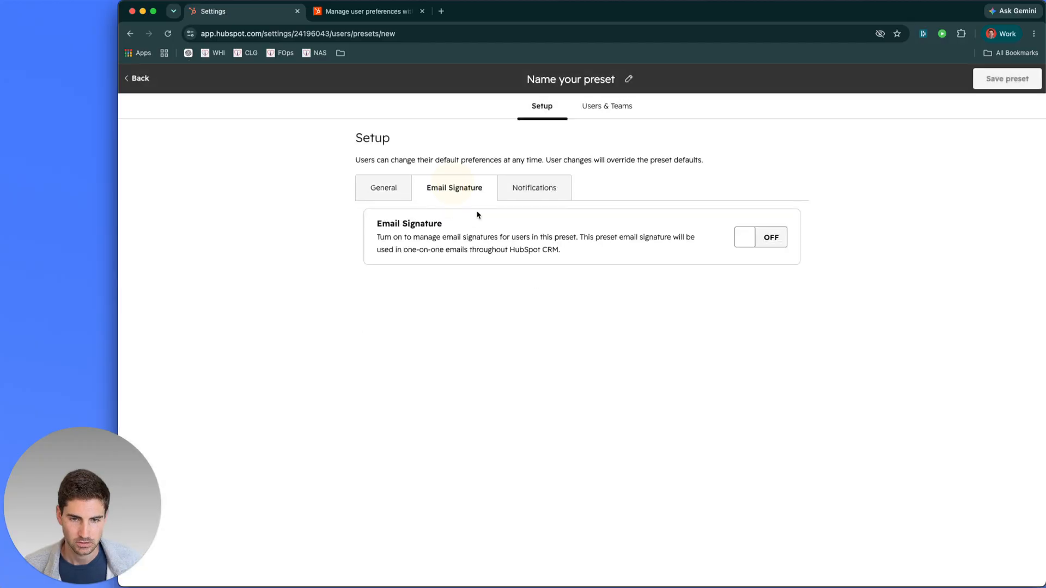
{"action": "left_click", "coordinate": [757, 240]}
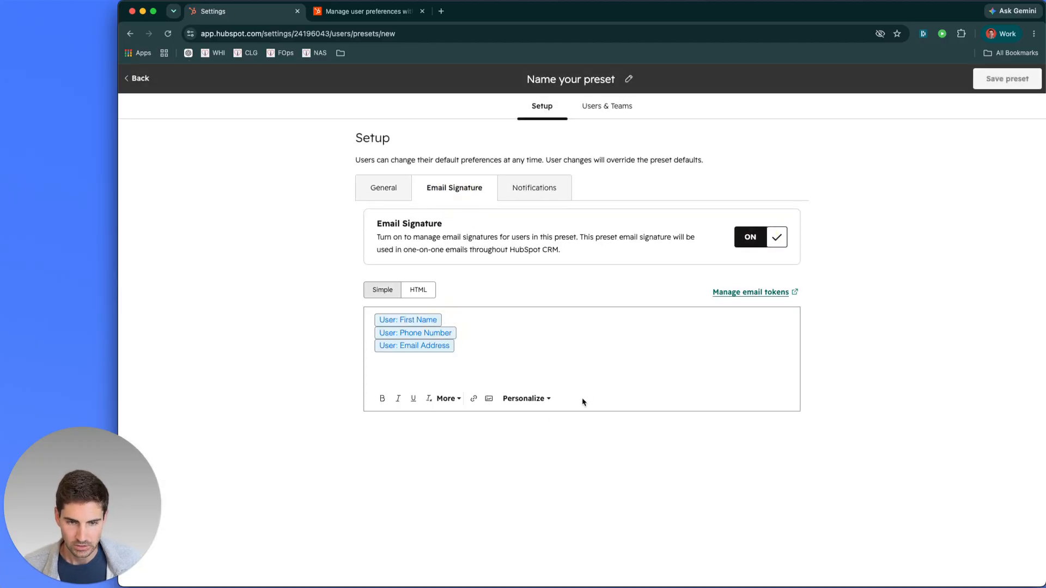
Insert the custom last_initial token after the User: First Name token in the signature.
{"action": "left_click", "coordinate": [531, 398]}
{"action": "left_click", "coordinate": [570, 476]}
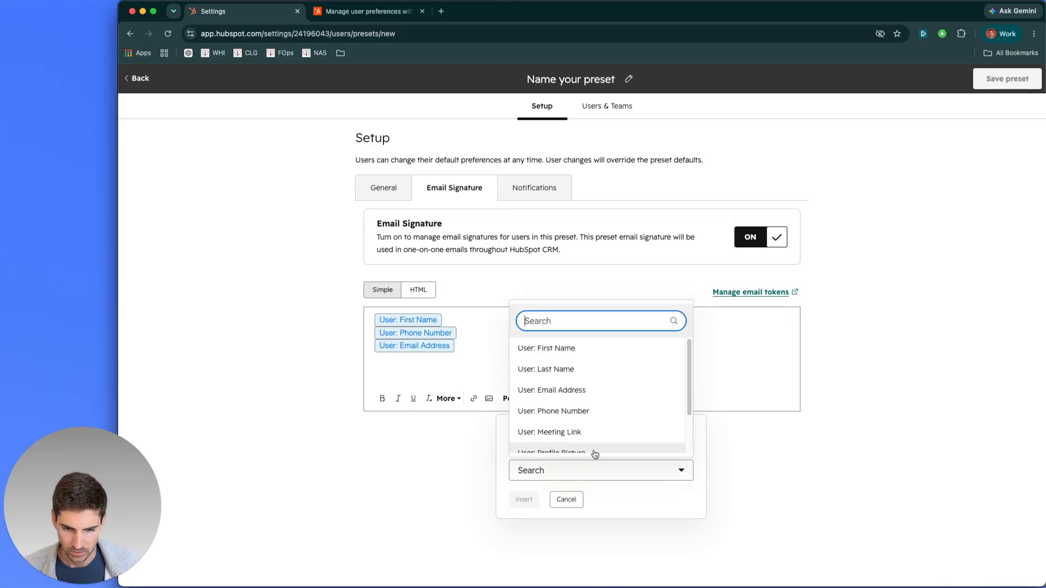
{"action": "scroll", "coordinate": [594, 454], "scroll_direction": "down", "scroll_amount": 2}
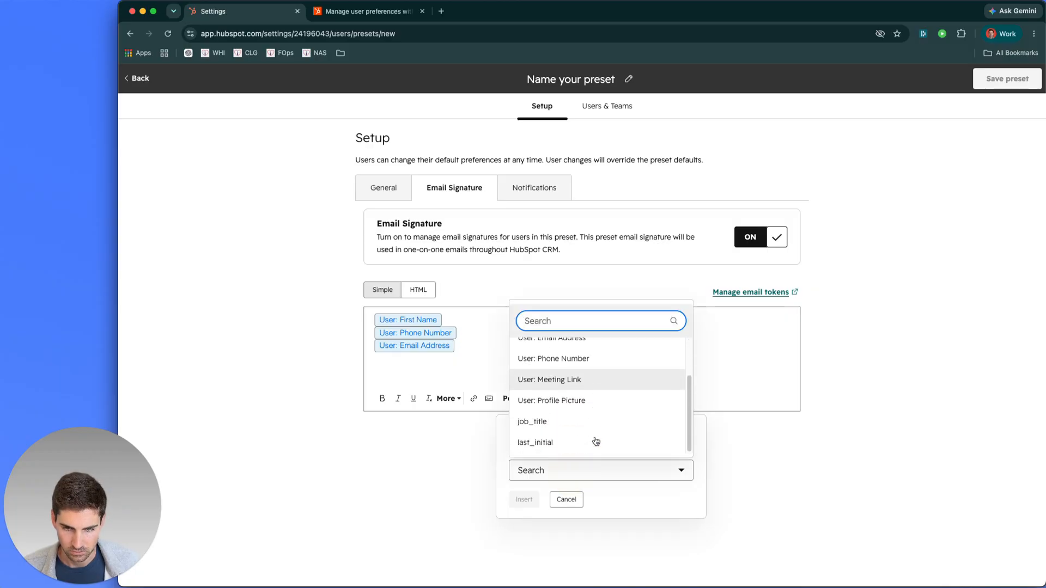
{"action": "left_click", "coordinate": [561, 443]}
{"action": "left_click", "coordinate": [531, 498]}
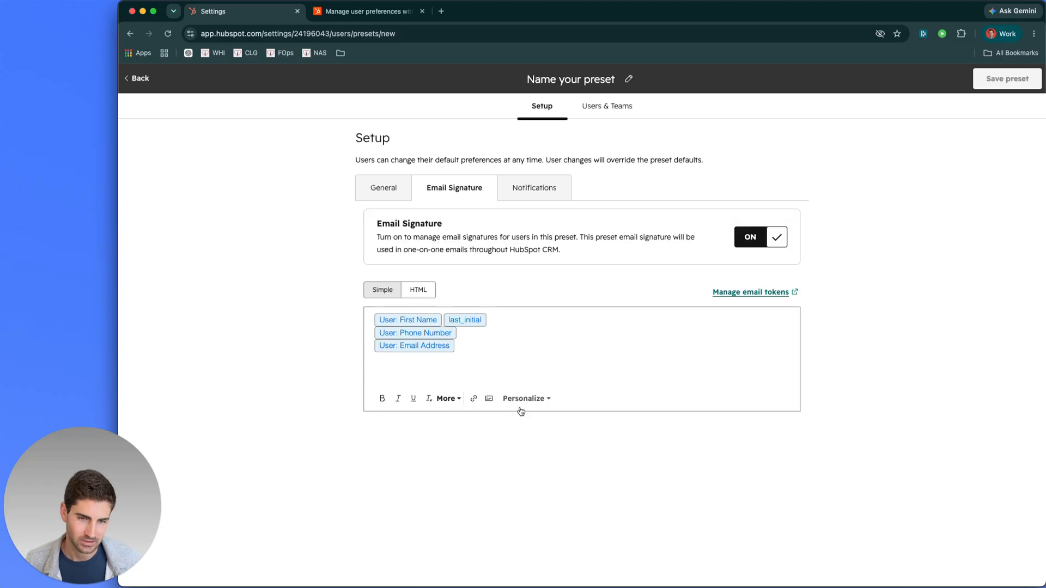
Insert the custom job_title token on a new line between the name line and the User: Phone Number token.
{"action": "key", "text": "Return"}
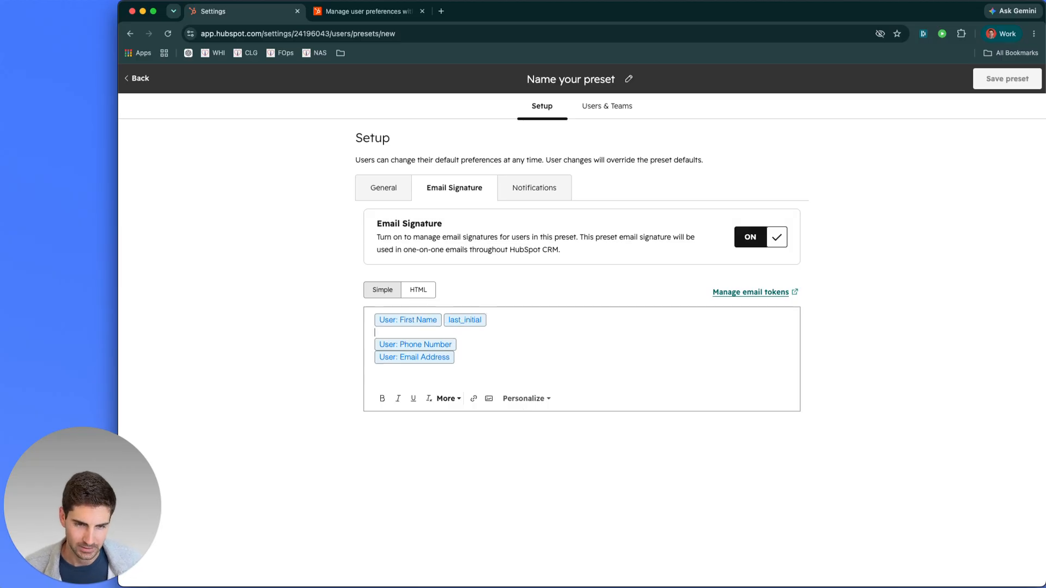
{"action": "left_click", "coordinate": [531, 397]}
{"action": "left_click", "coordinate": [529, 470]}
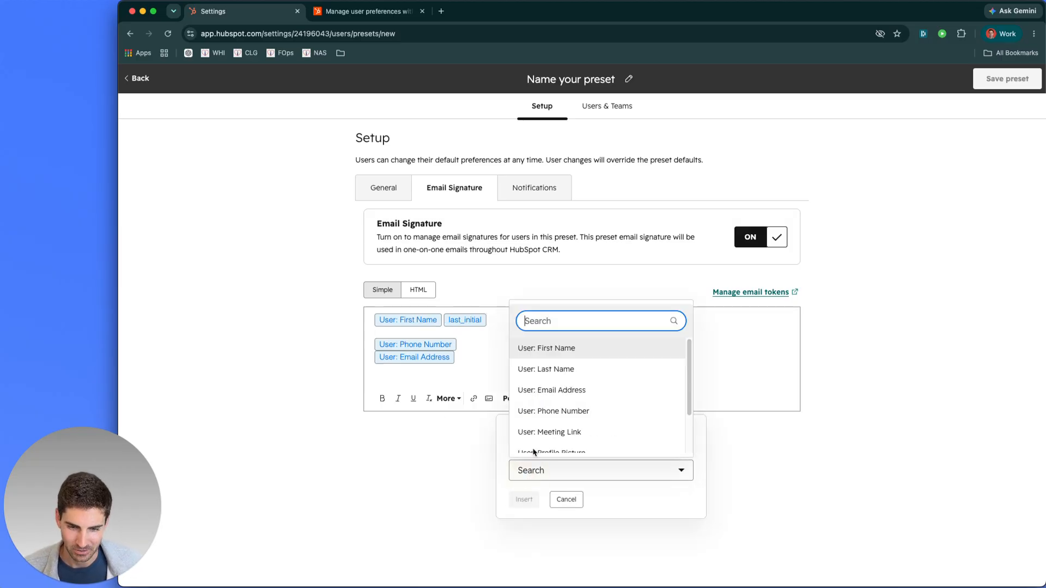
{"action": "scroll", "coordinate": [541, 440], "scroll_direction": "down", "scroll_amount": 1}
{"action": "scroll", "coordinate": [541, 440], "scroll_direction": "down", "scroll_amount": 1}
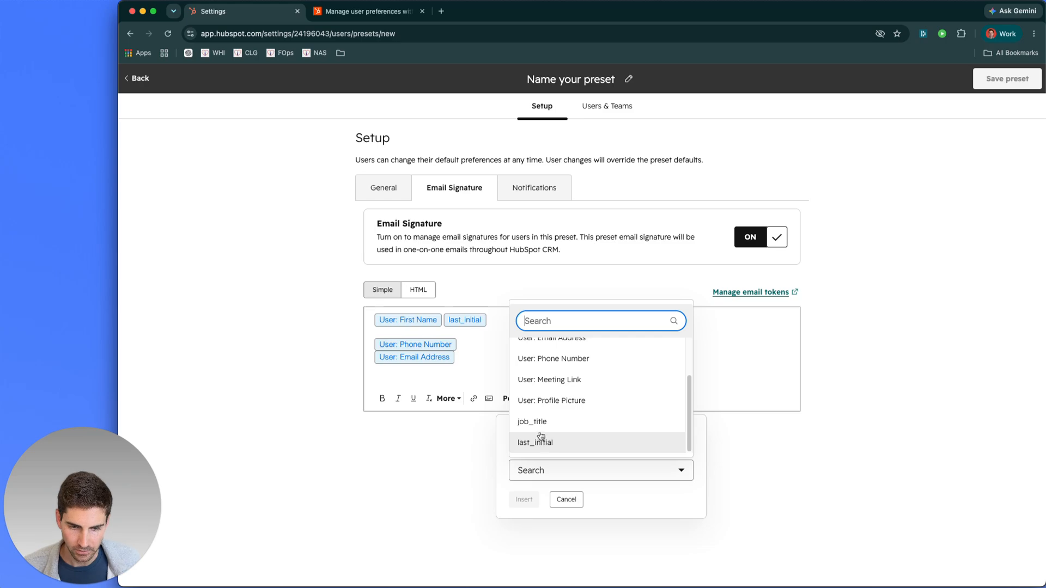
{"action": "left_click", "coordinate": [538, 432]}
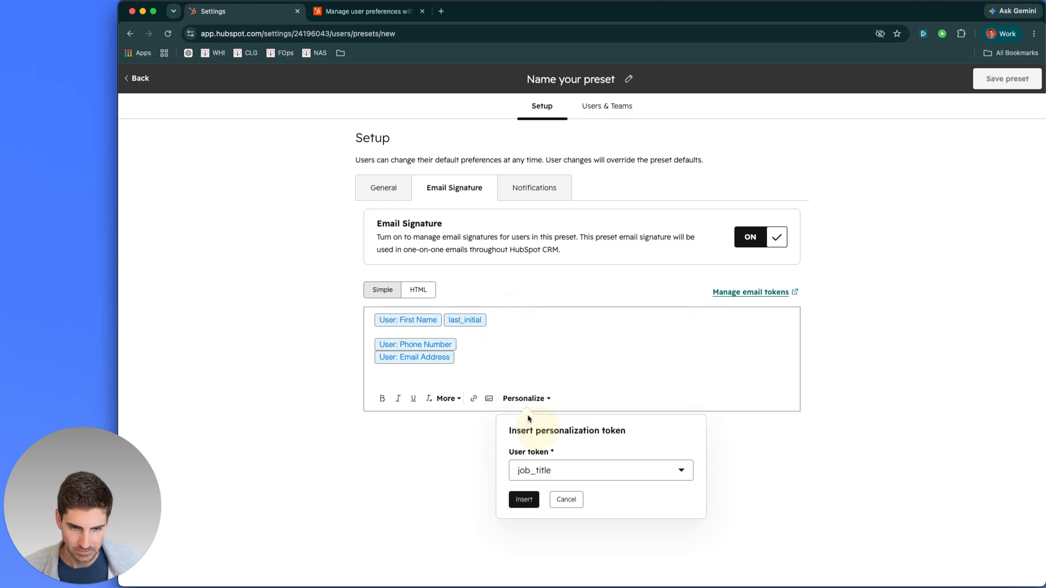
{"action": "left_click", "coordinate": [530, 504]}
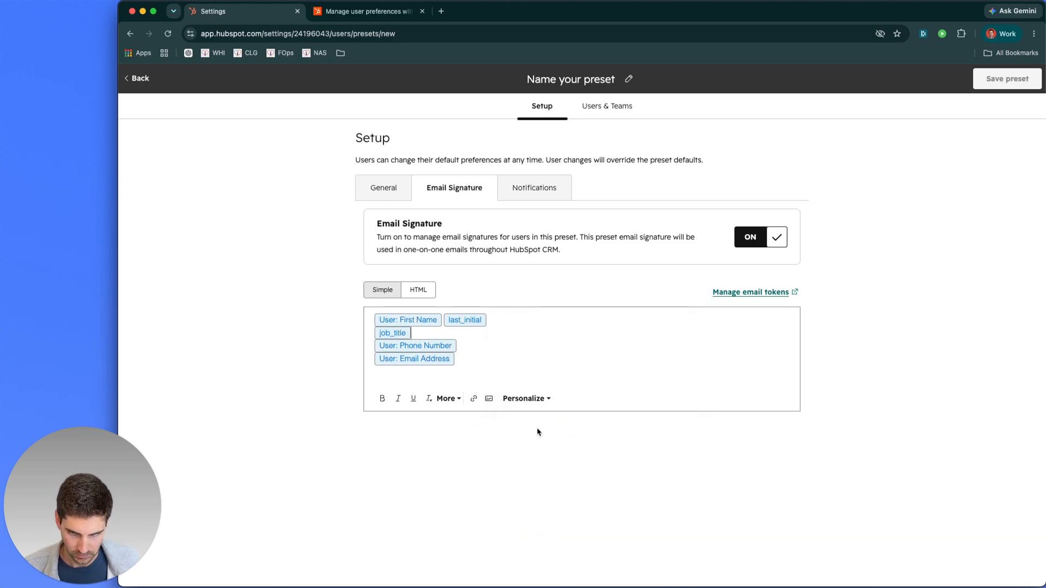
Name the preset "Help Desk users" and assign a user to it.
{"action": "left_click", "coordinate": [589, 81]}
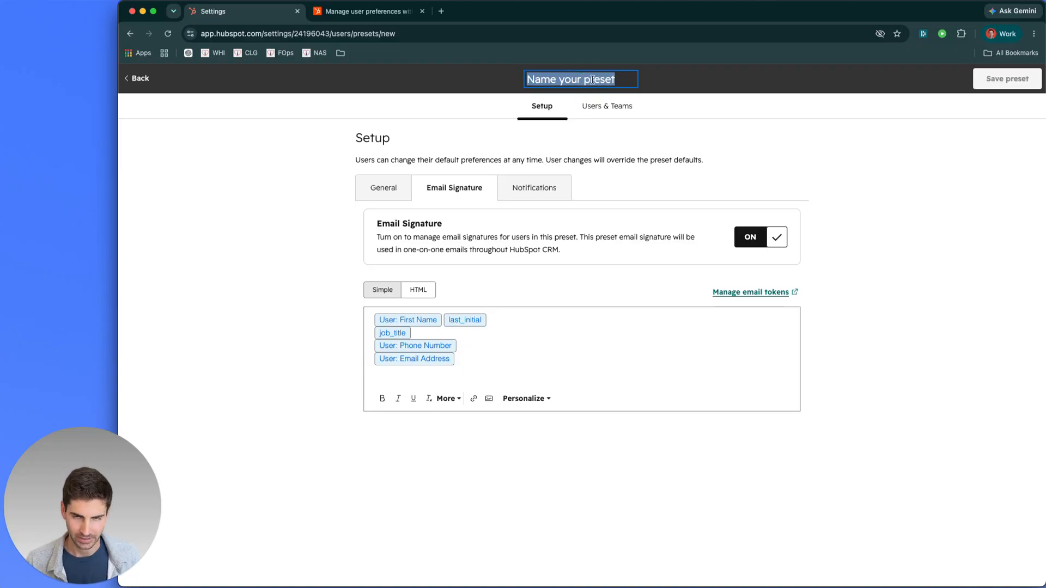
{"action": "type", "text": "Help Desk"}
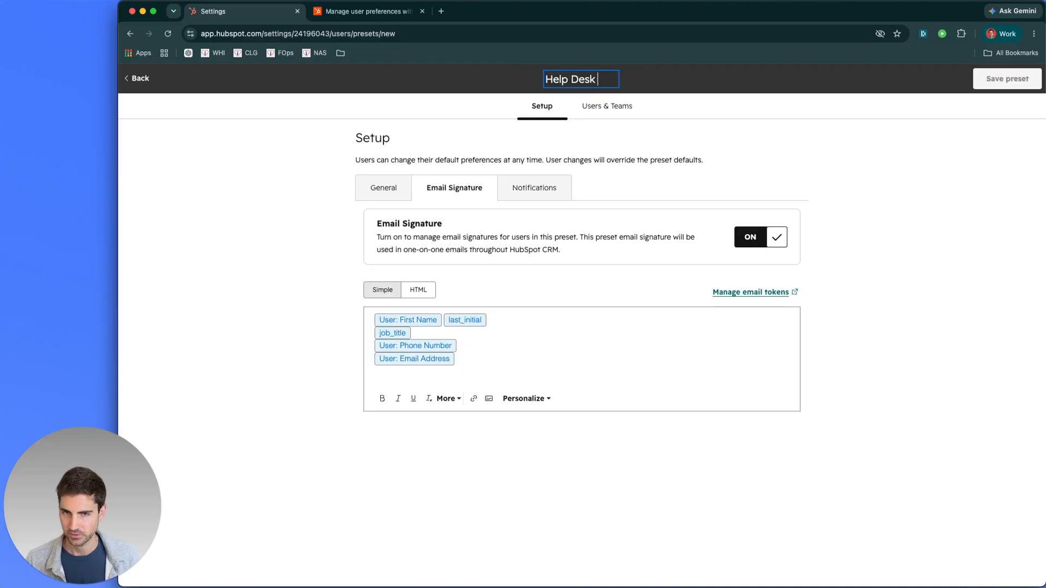
{"action": "type", "text": " users"}
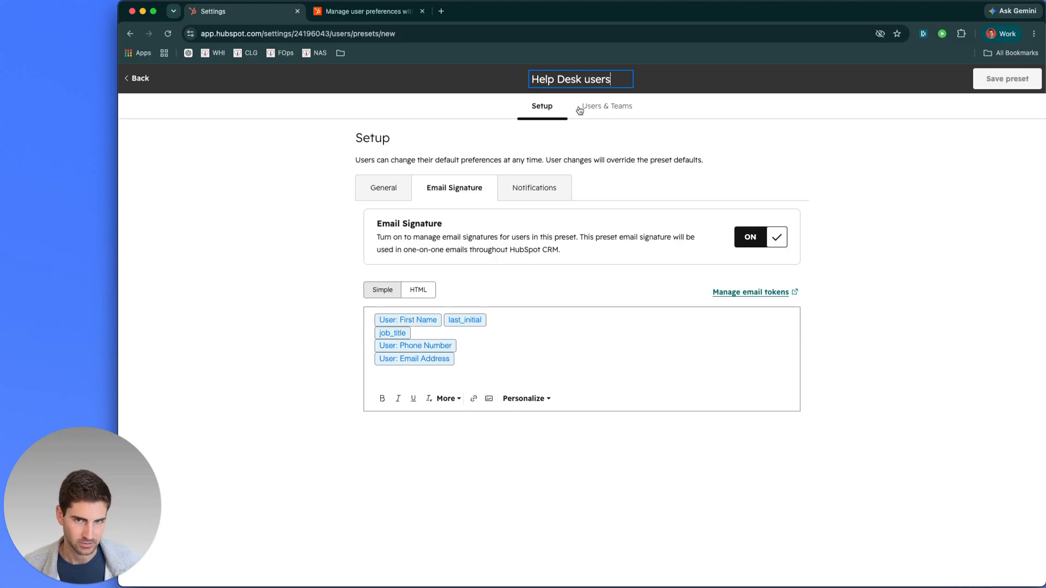
{"action": "left_click", "coordinate": [621, 110]}
{"action": "left_click", "coordinate": [622, 110]}
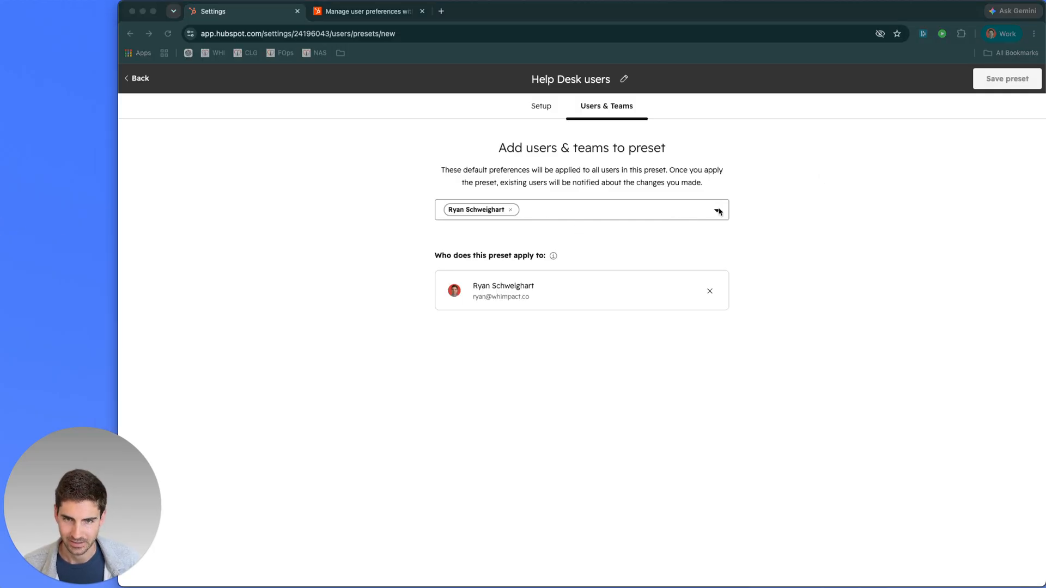
In the preset's general setup, keep the language as English and set the date and number format to United States.
{"action": "left_click", "coordinate": [541, 107]}
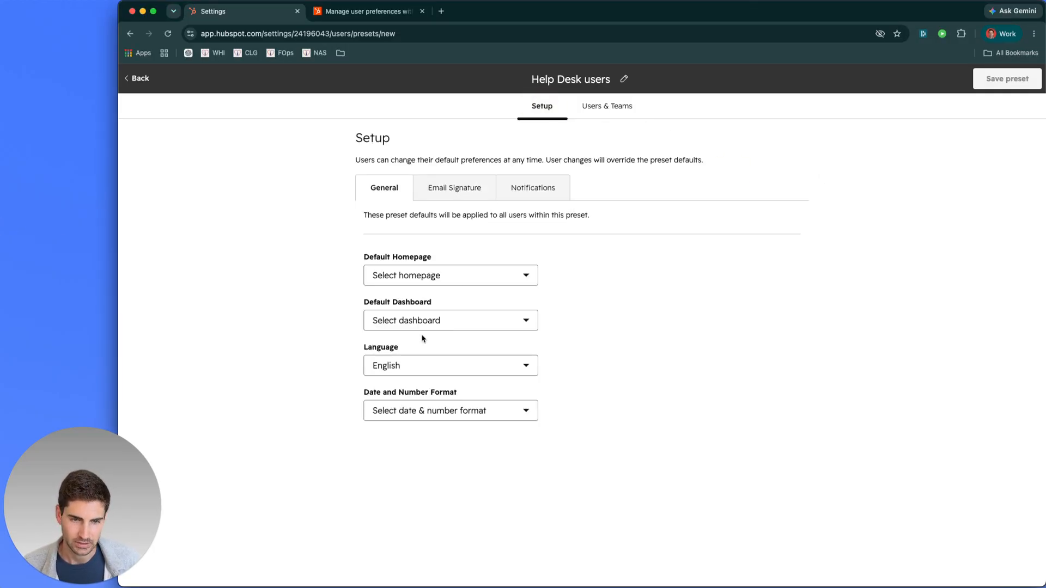
{"action": "mouse_move", "coordinate": [1004, 82]}
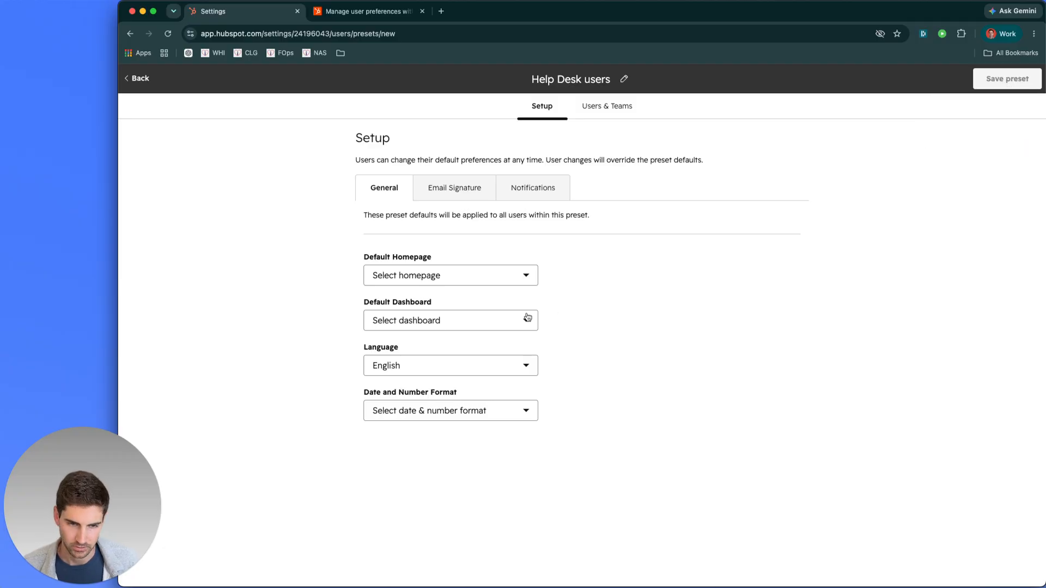
{"action": "left_click", "coordinate": [464, 365]}
{"action": "left_click", "coordinate": [548, 372]}
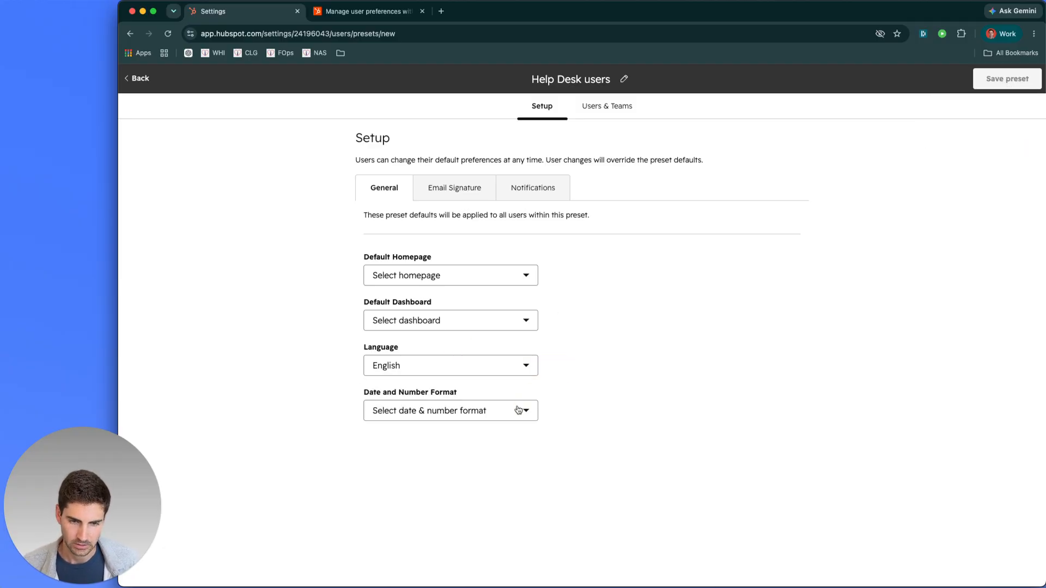
{"action": "left_click", "coordinate": [453, 412]}
{"action": "type", "text": "unite"}
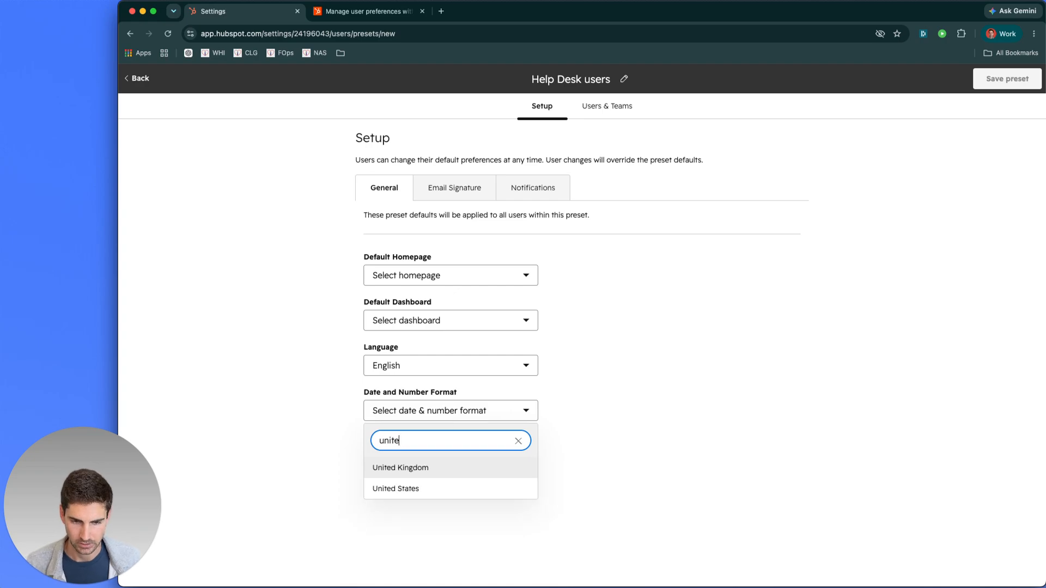
{"action": "left_click", "coordinate": [433, 487]}
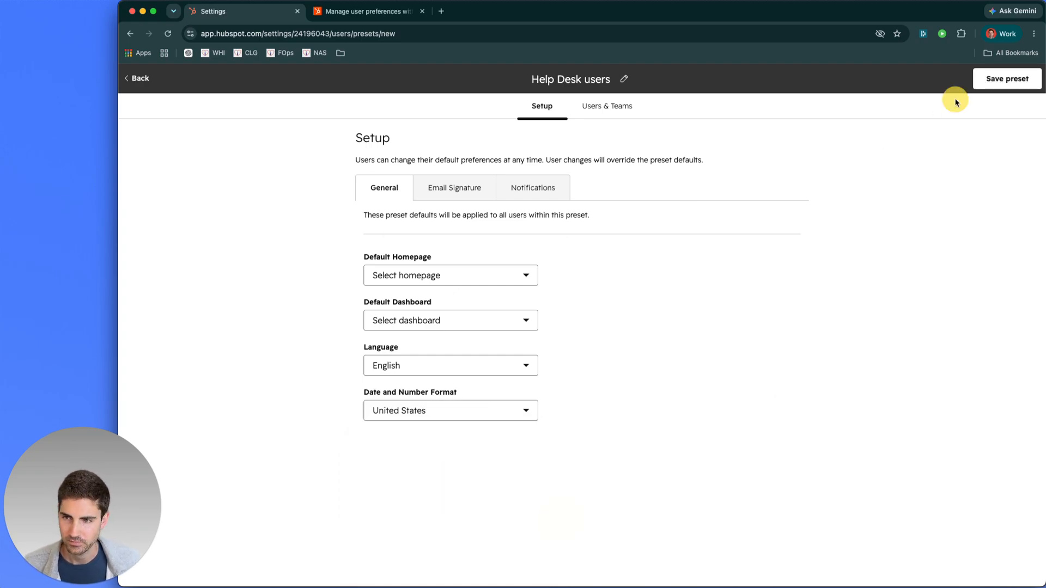
Start saving the preset and opt out of emailing users about these preset updates.
{"action": "left_click", "coordinate": [1005, 83]}
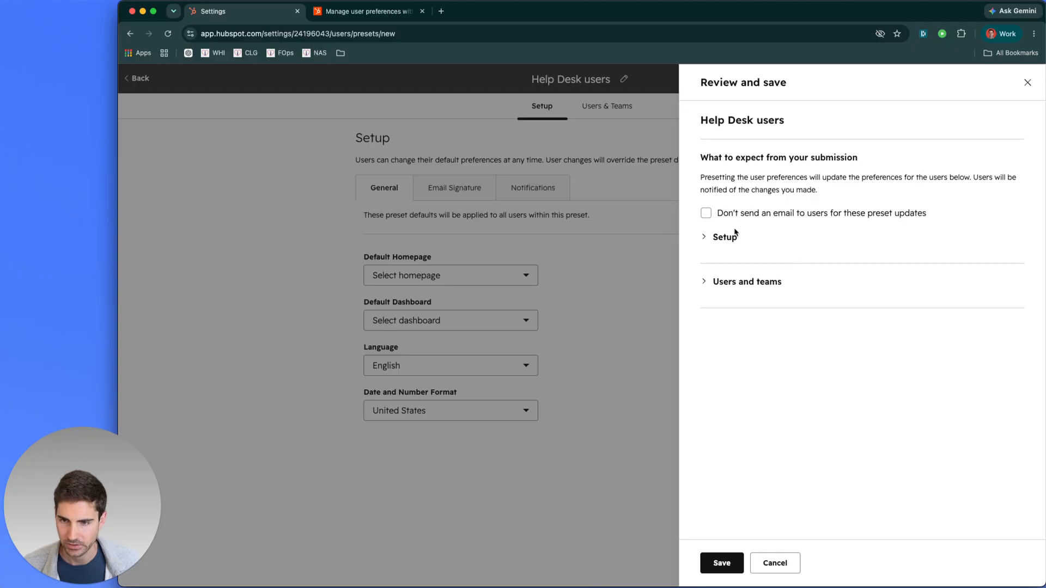
{"action": "left_click", "coordinate": [756, 214]}
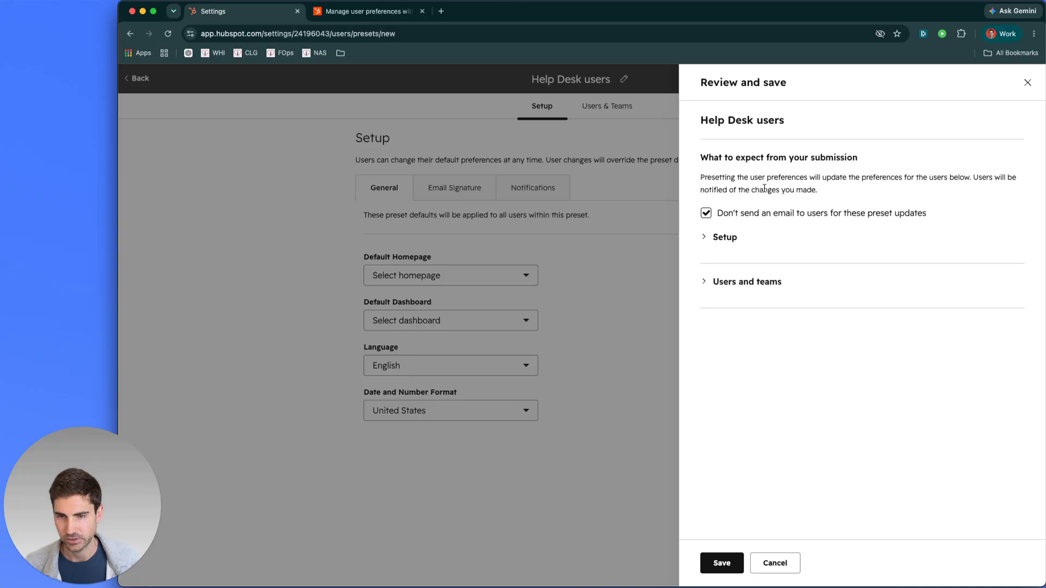
{"action": "left_click", "coordinate": [751, 216]}
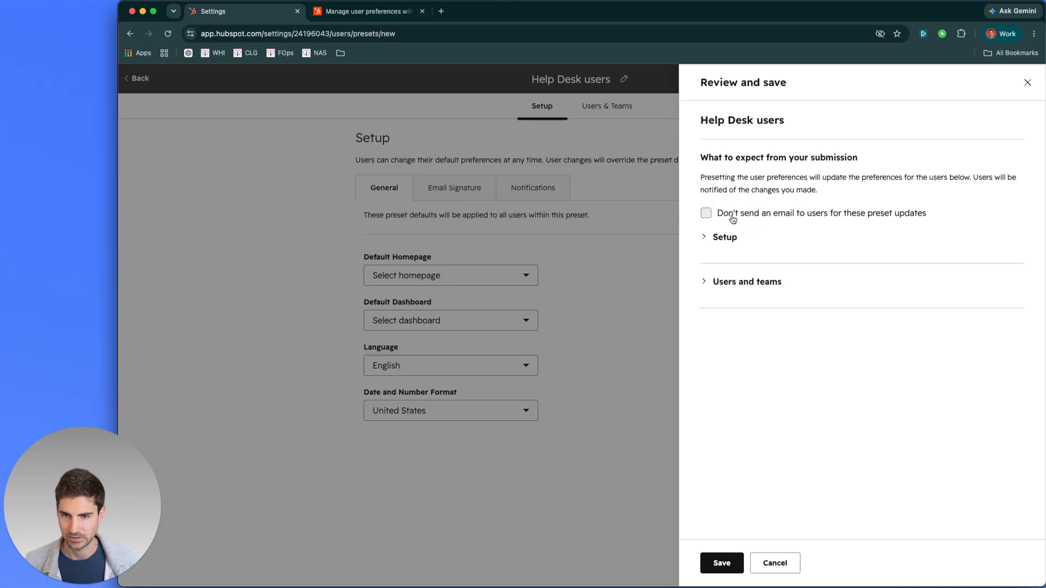
{"action": "left_click", "coordinate": [795, 219]}
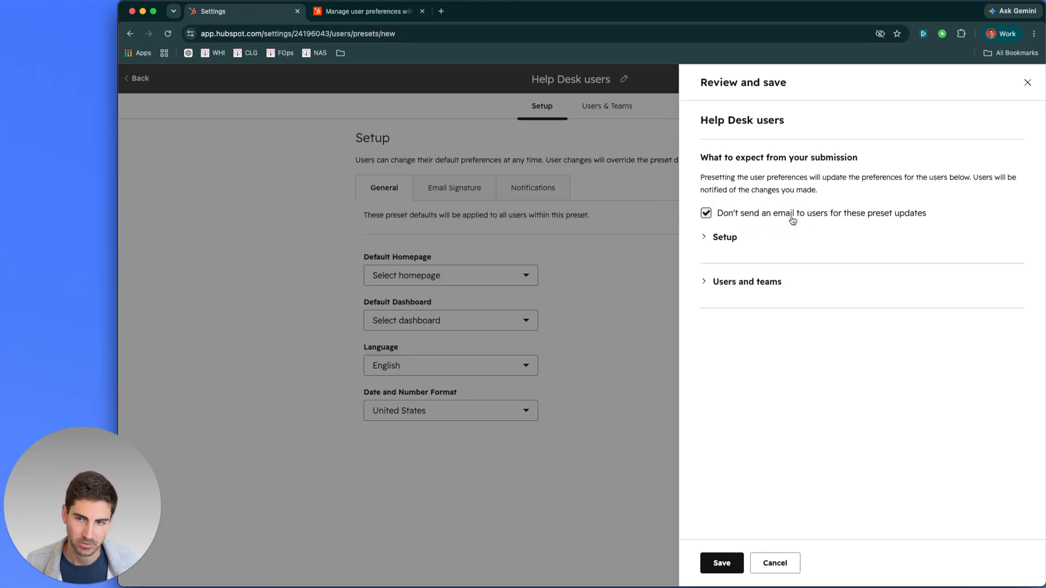
Review the setup items included in the Help Desk users preset and save it.
{"action": "left_click", "coordinate": [711, 238]}
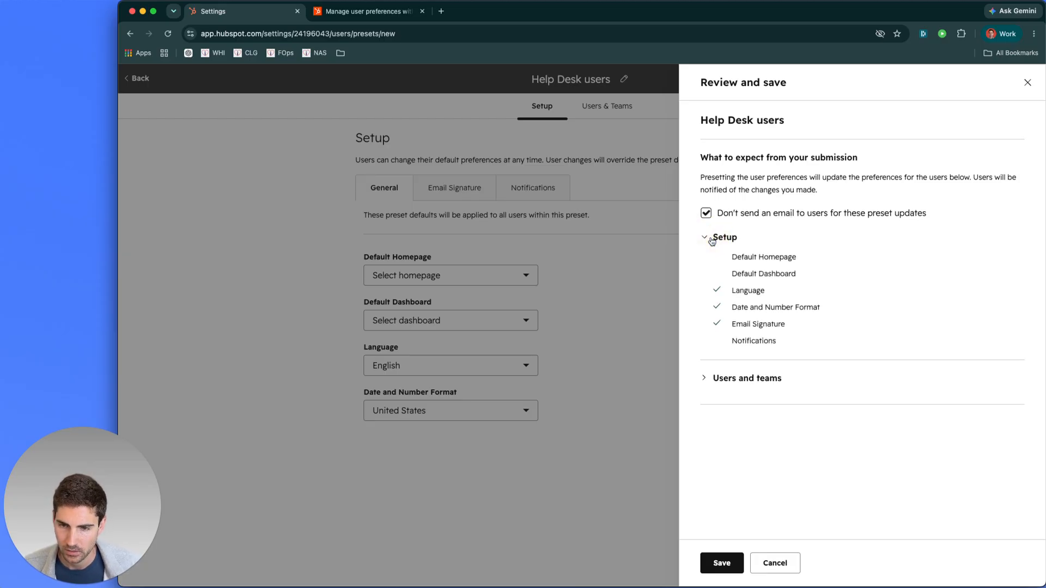
{"action": "left_click_drag", "start_coordinate": [741, 294], "coordinate": [762, 321]}
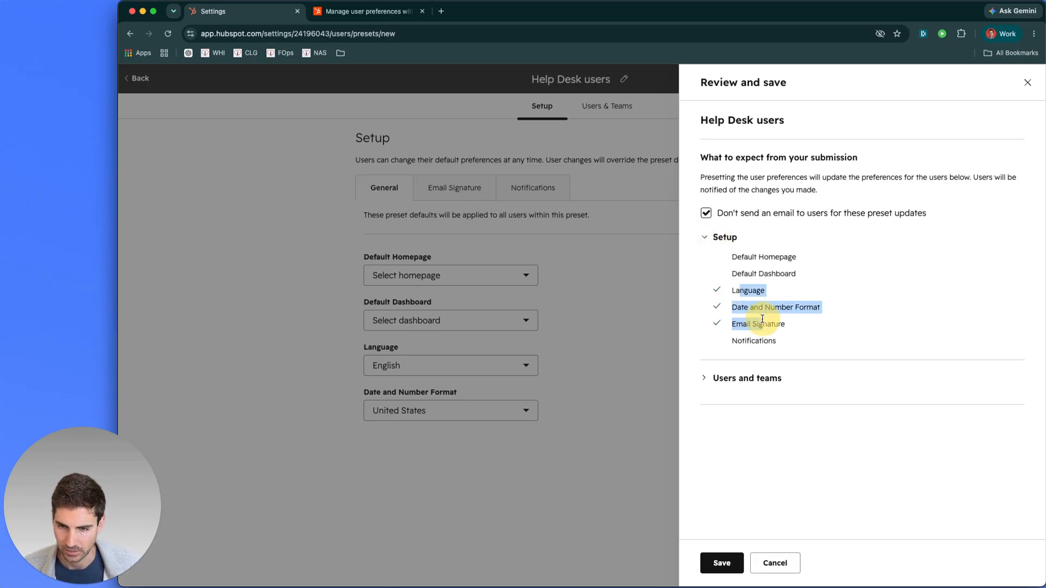
{"action": "triple_click", "coordinate": [762, 322]}
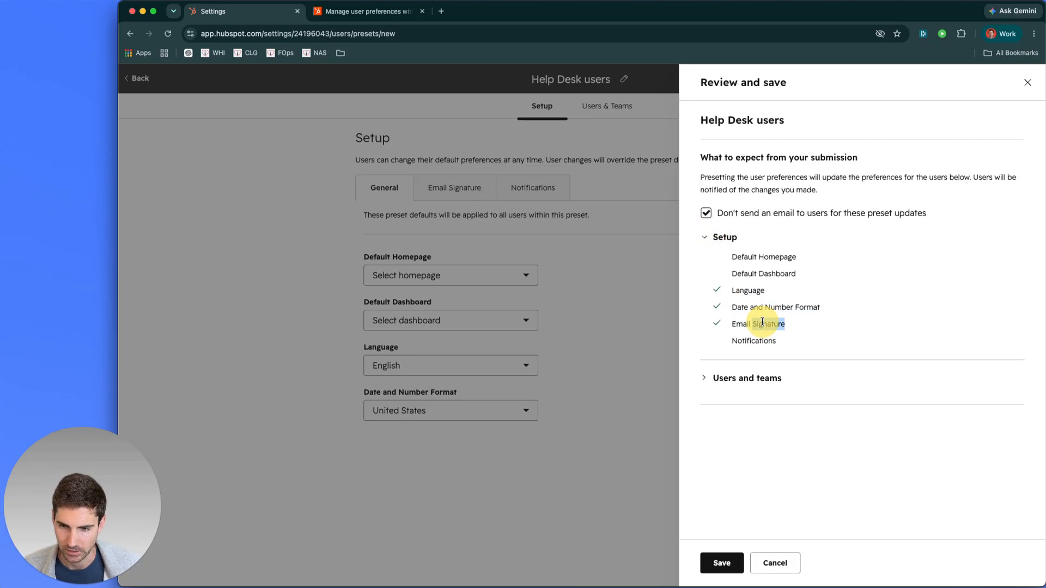
{"action": "left_click", "coordinate": [722, 562]}
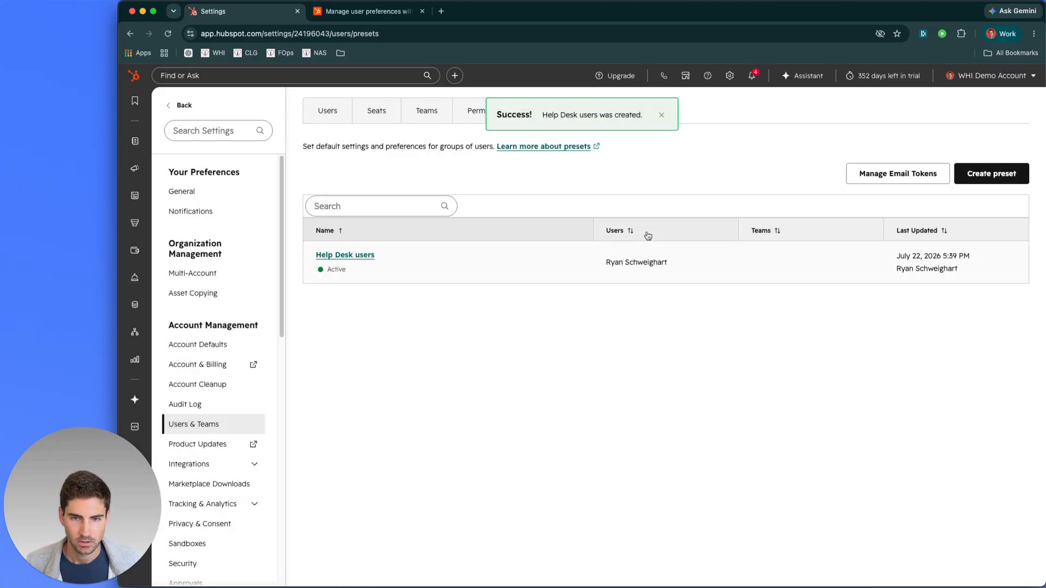
Switch to the HubSpot Knowledge Base article "Manage user preferences with presets" and examine its title.
{"action": "mouse_move", "coordinate": [601, 263]}
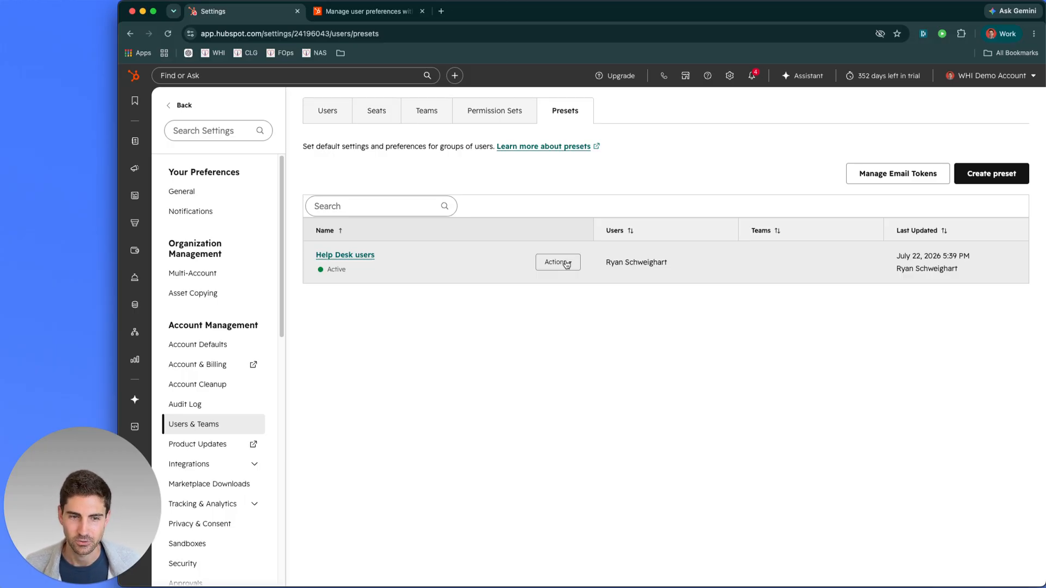
{"action": "left_click", "coordinate": [363, 10]}
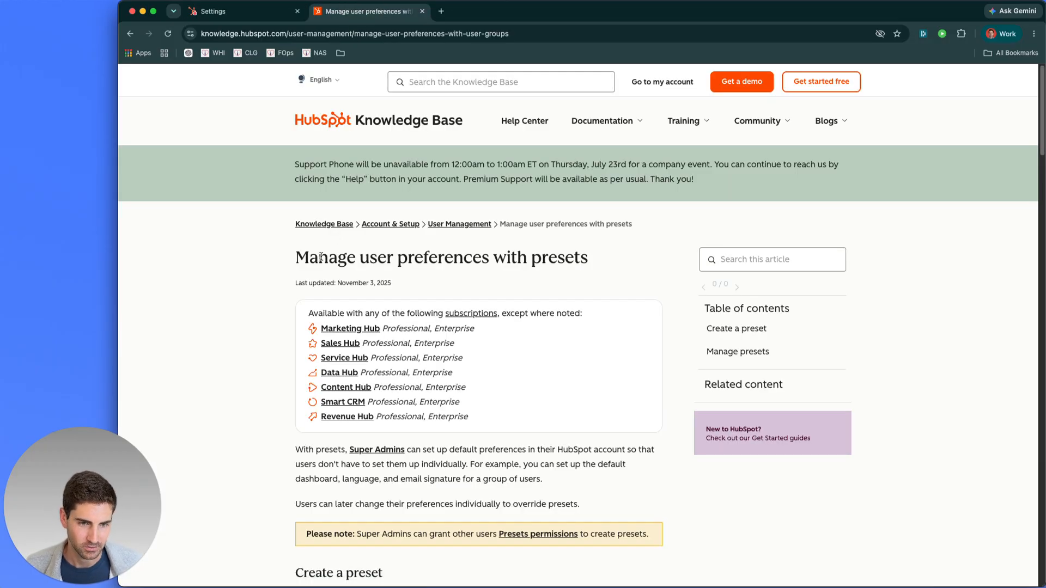
{"action": "left_click_drag", "start_coordinate": [321, 257], "coordinate": [475, 272]}
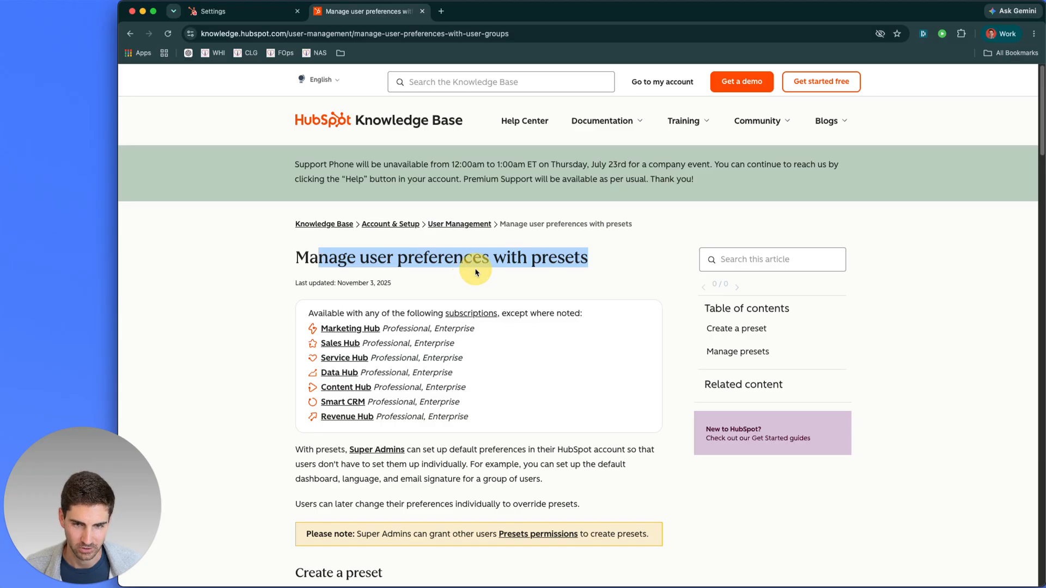
{"action": "left_click", "coordinate": [476, 273]}
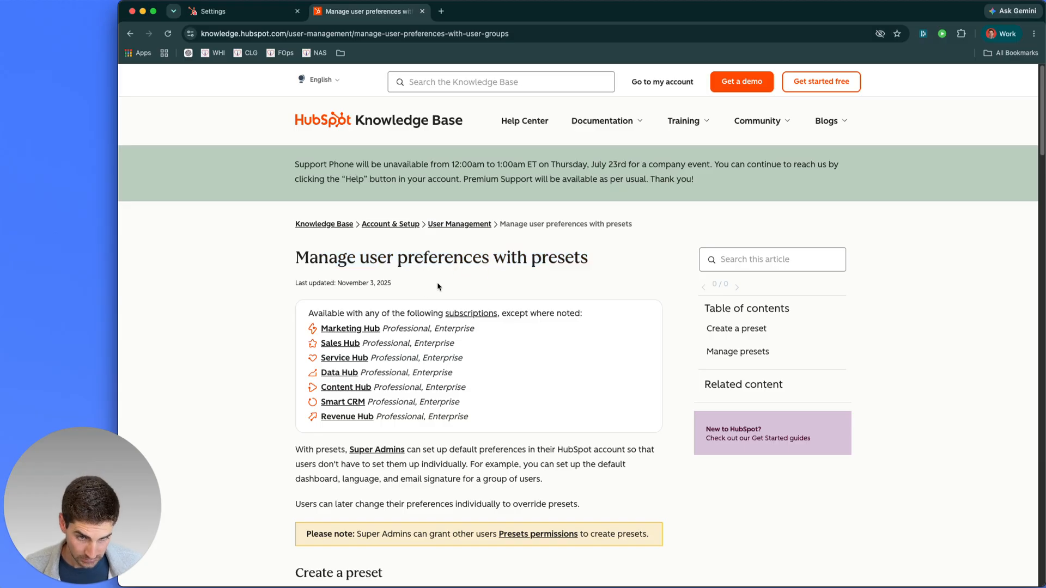
Read the article's instructions on creating email tokens, assigning them through a preset, and customizing their values for users.
{"action": "scroll", "coordinate": [433, 289], "scroll_direction": "down", "scroll_amount": 20}
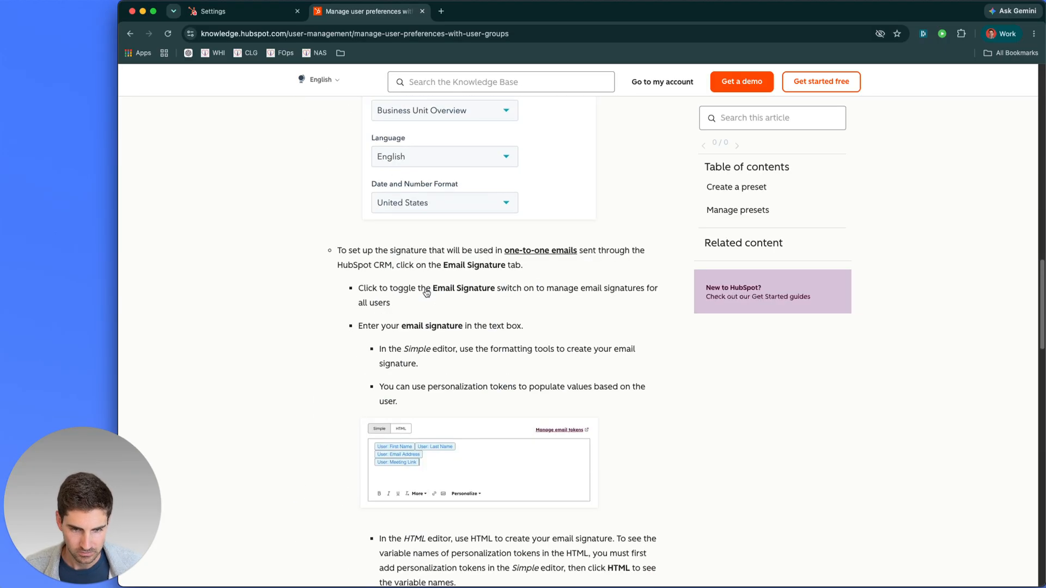
{"action": "scroll", "coordinate": [427, 354], "scroll_direction": "down", "scroll_amount": 8}
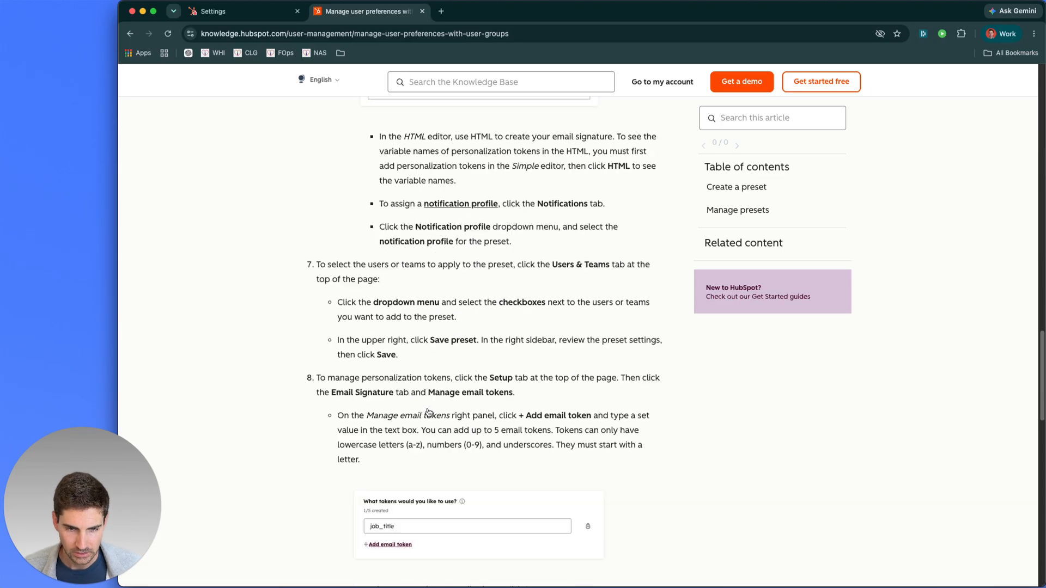
{"action": "scroll", "coordinate": [428, 410], "scroll_direction": "down", "scroll_amount": 1}
{"action": "scroll", "coordinate": [461, 257], "scroll_direction": "down", "scroll_amount": 6}
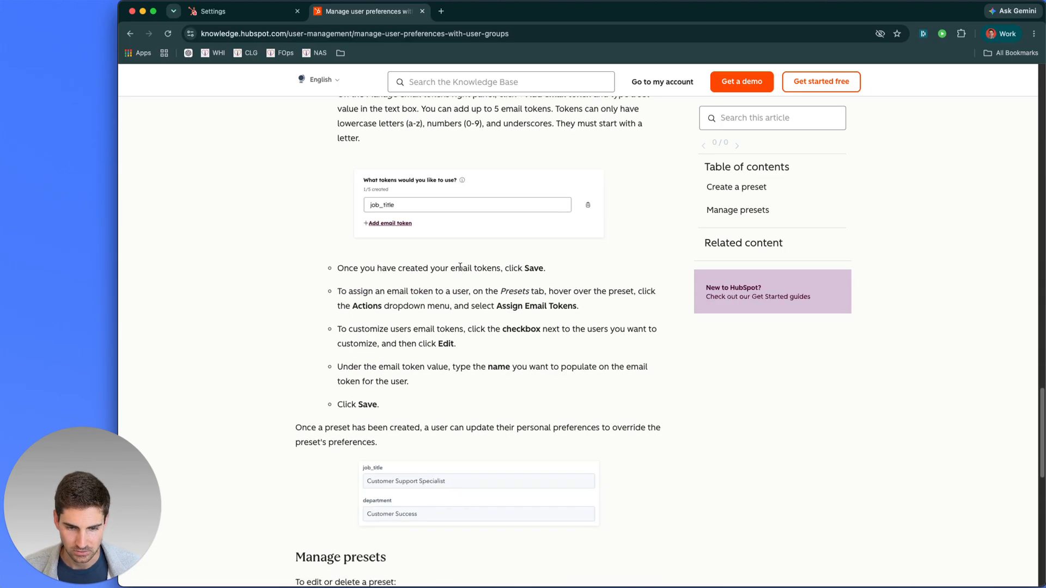
{"action": "left_click_drag", "start_coordinate": [470, 222], "coordinate": [540, 234]}
{"action": "left_click_drag", "start_coordinate": [377, 245], "coordinate": [425, 287]}
{"action": "left_click", "coordinate": [455, 253]}
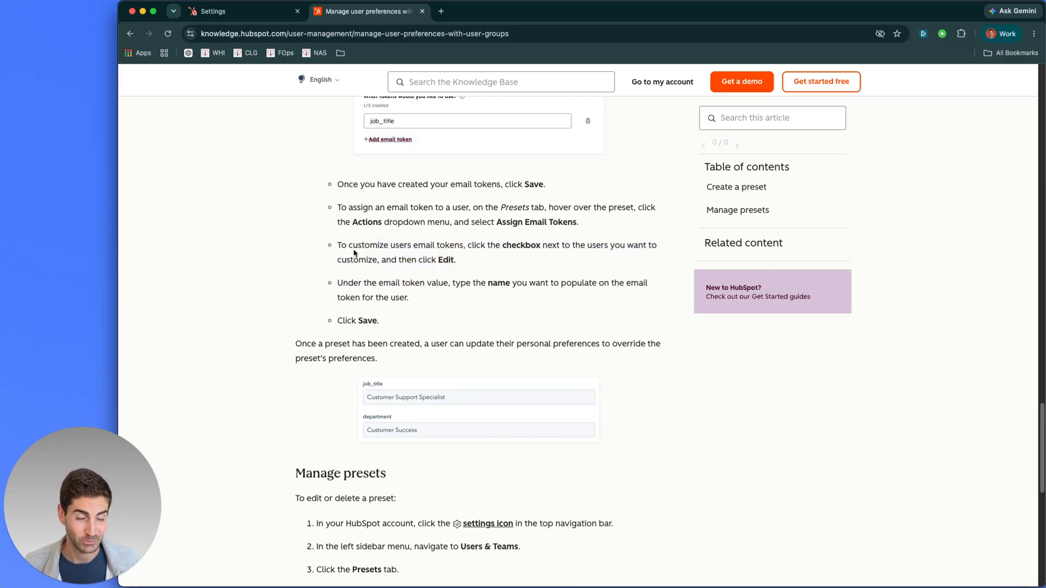
{"action": "left_click_drag", "start_coordinate": [389, 245], "coordinate": [425, 255]}
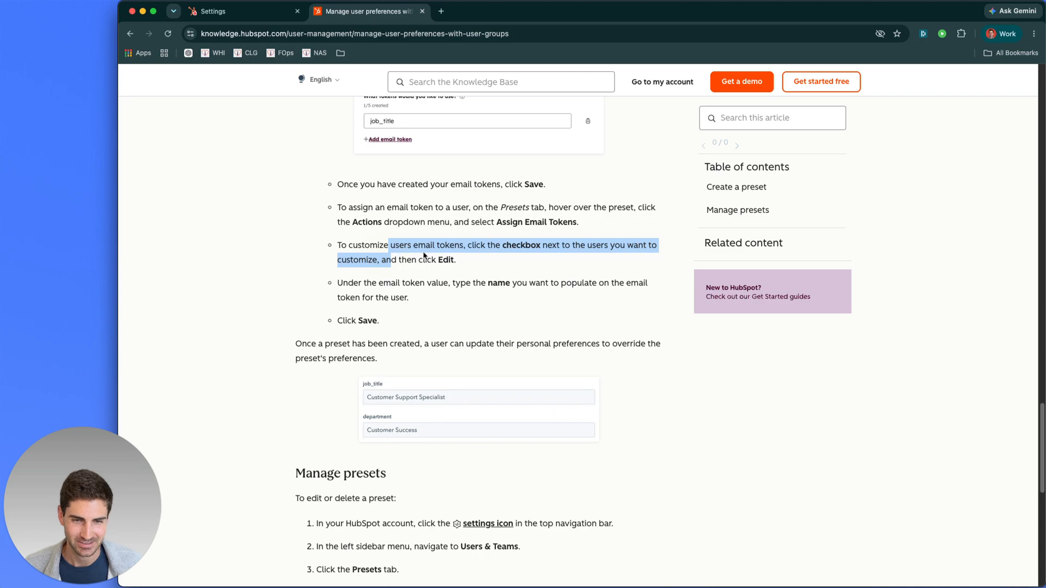
Switch back to the HubSpot settings and open email token assignment for the Help Desk users preset.
{"action": "left_click", "coordinate": [243, 13]}
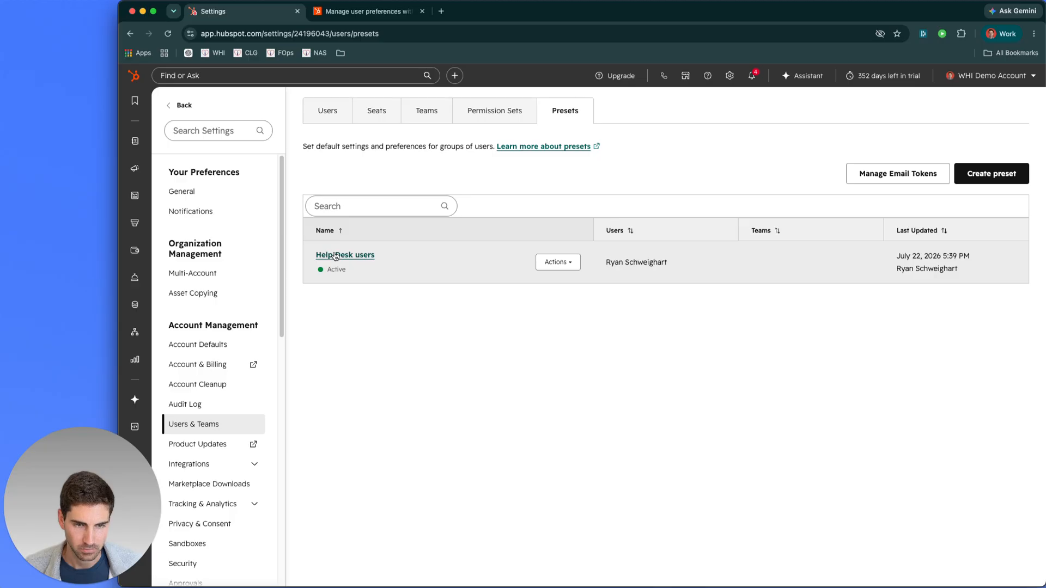
{"action": "left_click", "coordinate": [552, 265]}
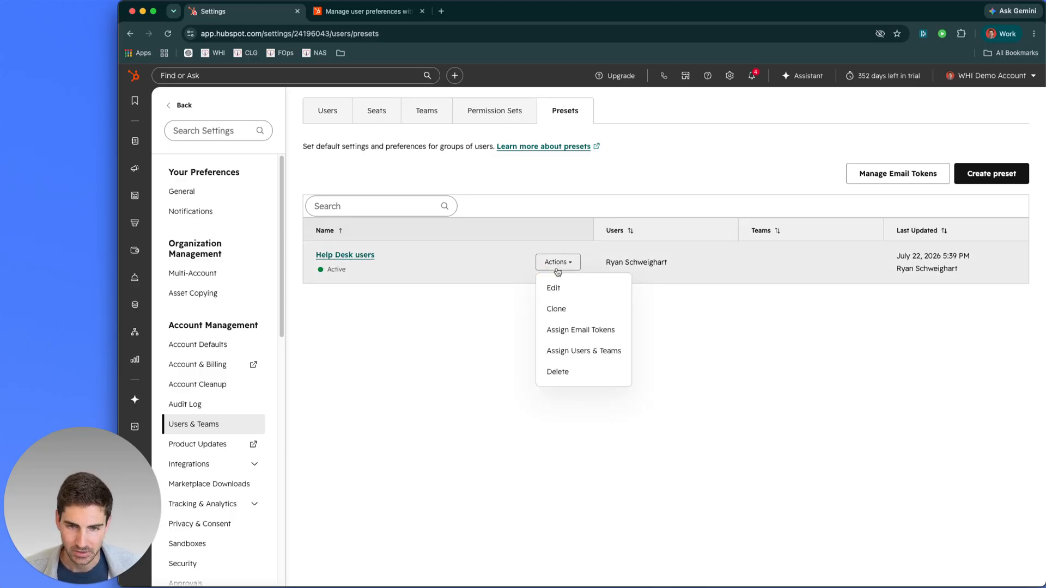
{"action": "left_click", "coordinate": [484, 340]}
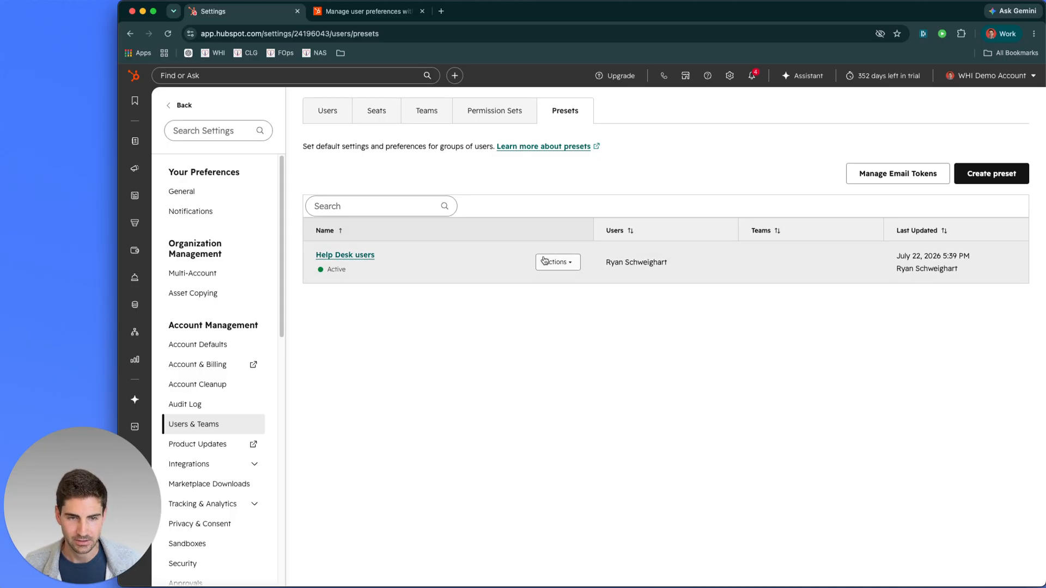
{"action": "left_click", "coordinate": [562, 263]}
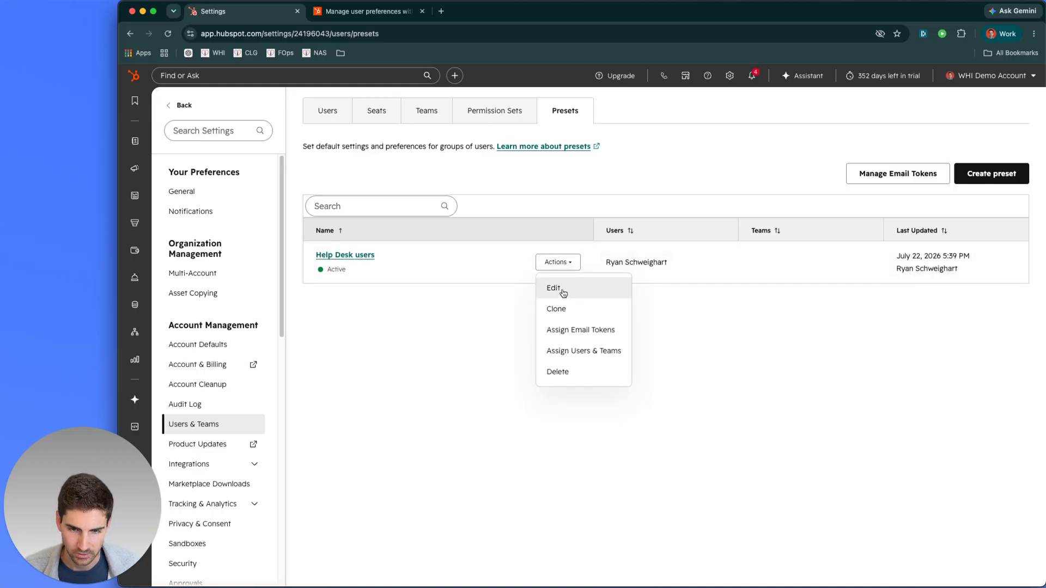
{"action": "left_click", "coordinate": [564, 331]}
Set the listed user's job_title token to Founder and last_initial token to S., and save the values.
{"action": "mouse_move", "coordinate": [504, 280]}
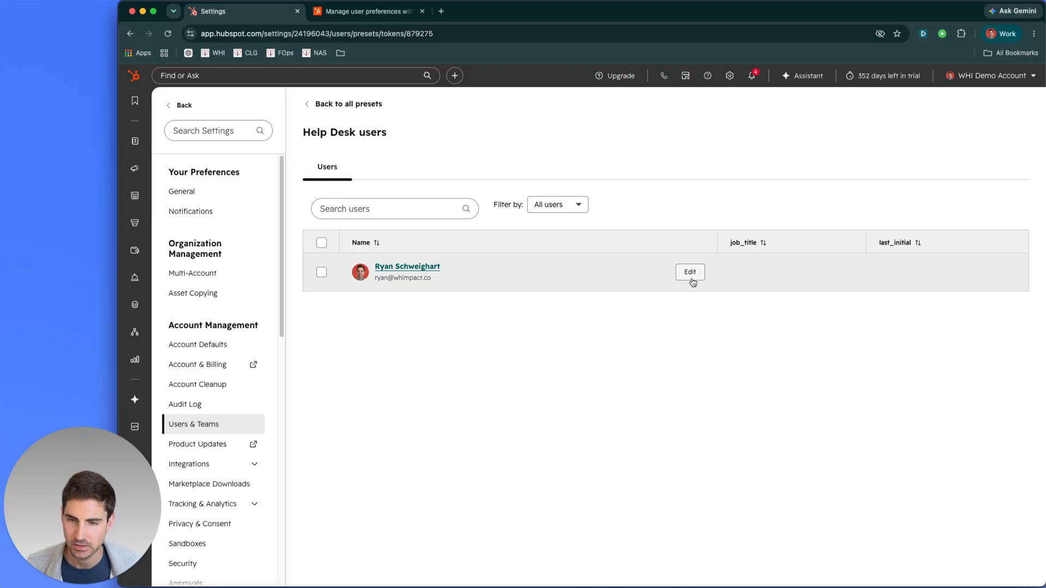
{"action": "left_click", "coordinate": [691, 276]}
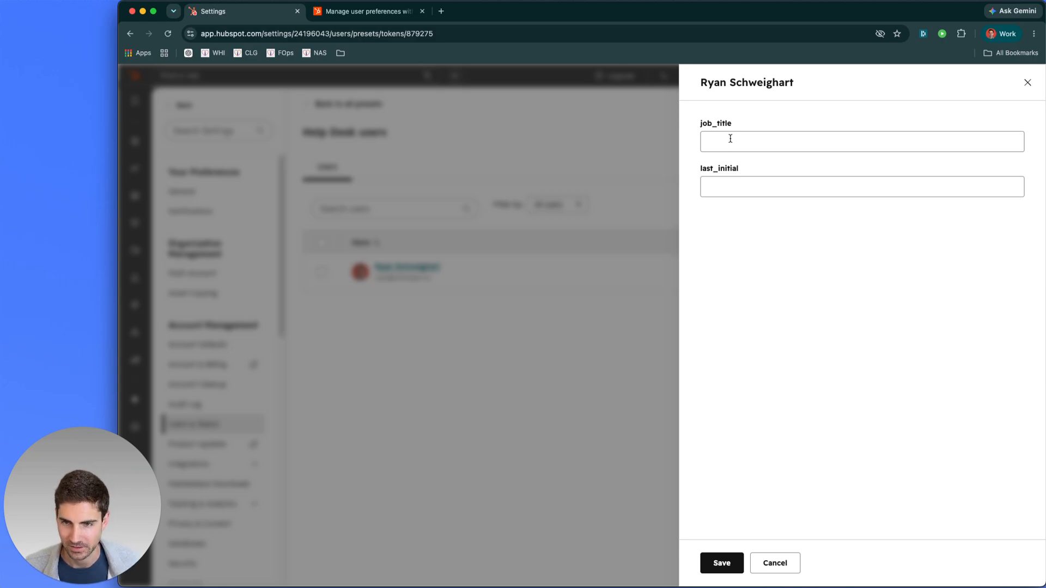
{"action": "left_click", "coordinate": [730, 136]}
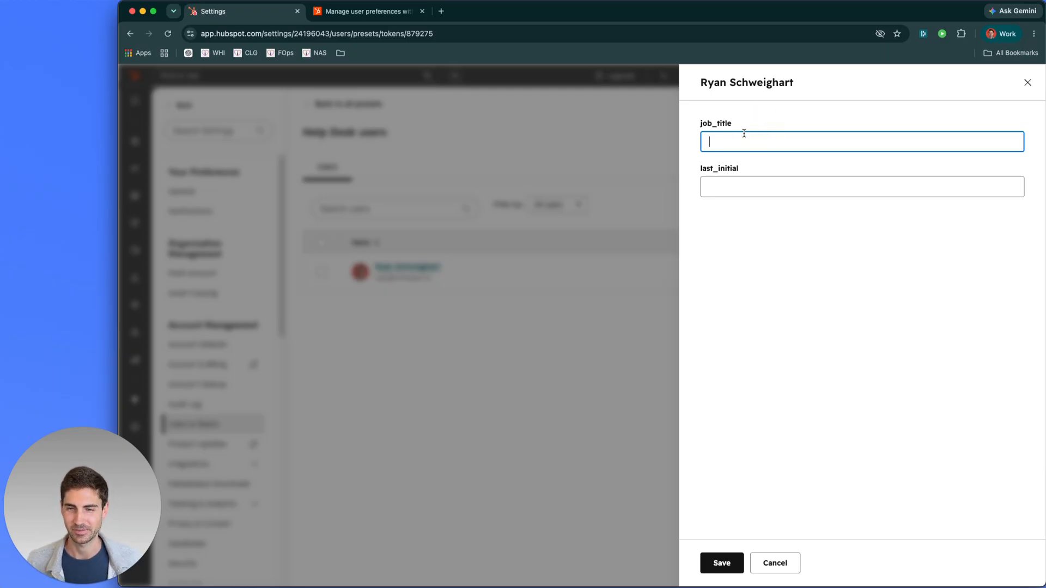
{"action": "left_click", "coordinate": [777, 193]}
{"action": "type", "text": "S."}
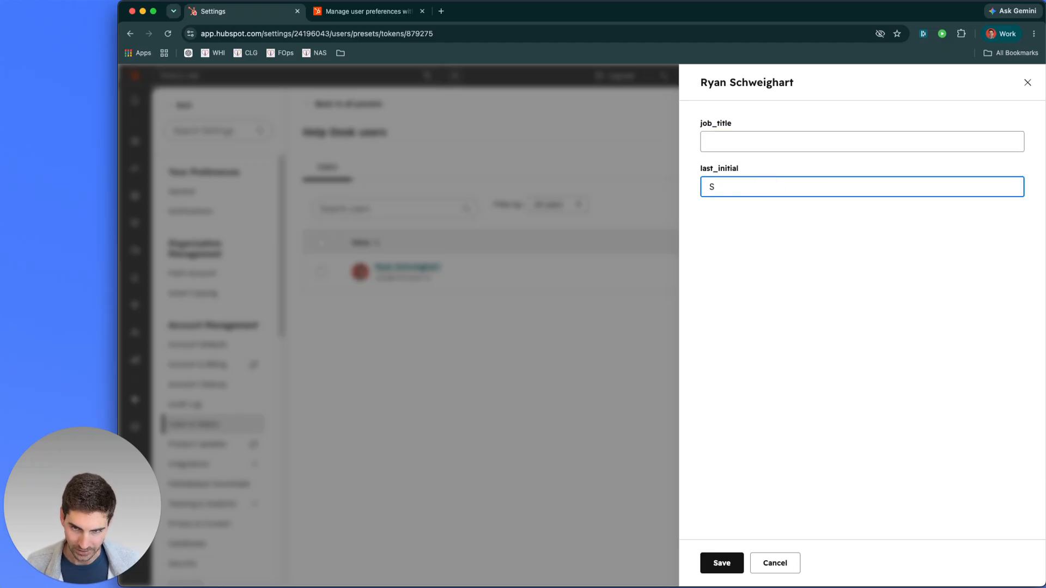
{"action": "left_click", "coordinate": [742, 150]}
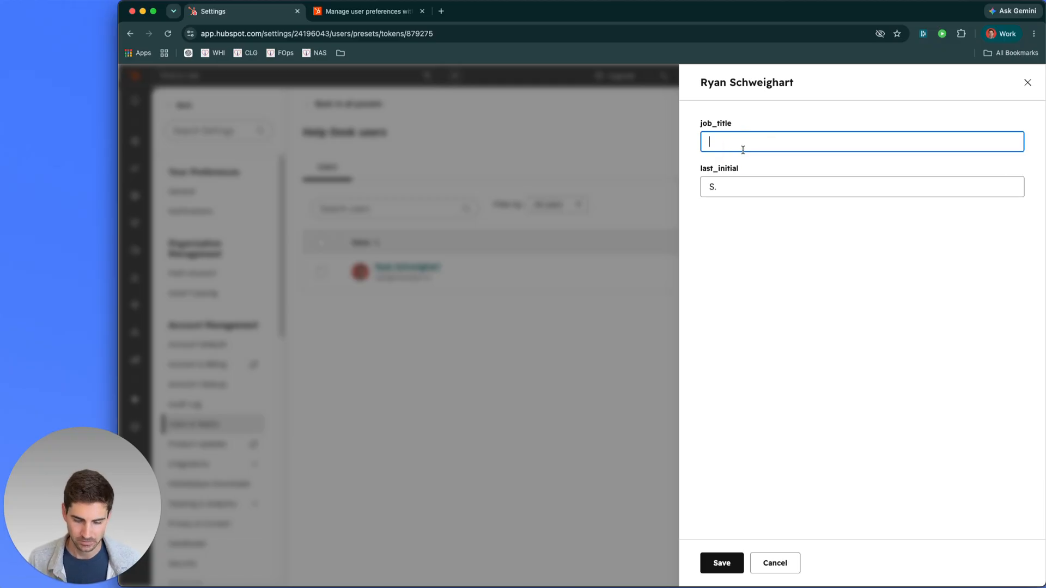
{"action": "type", "text": "Founder"}
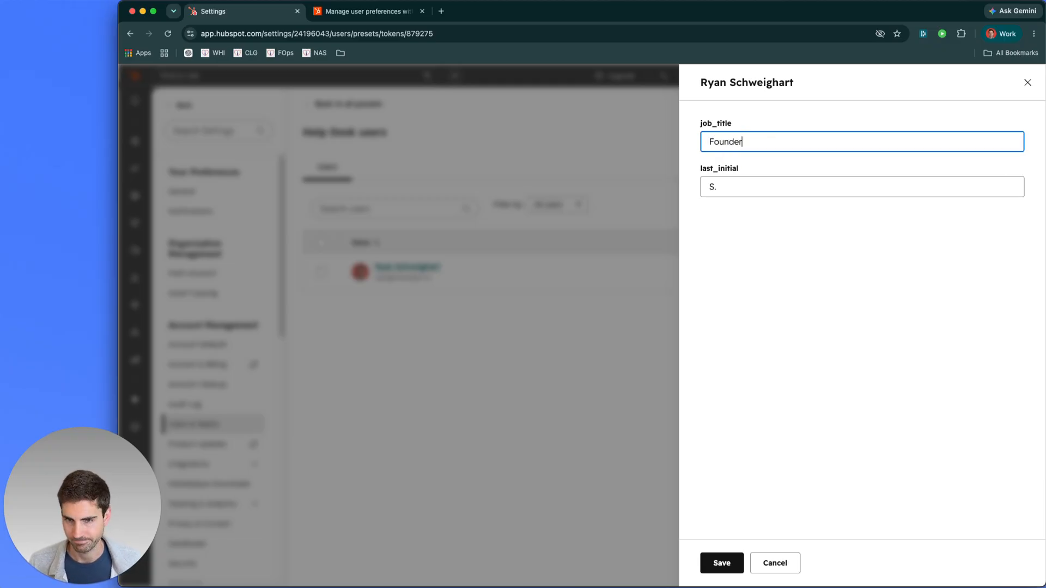
{"action": "left_click", "coordinate": [703, 346]}
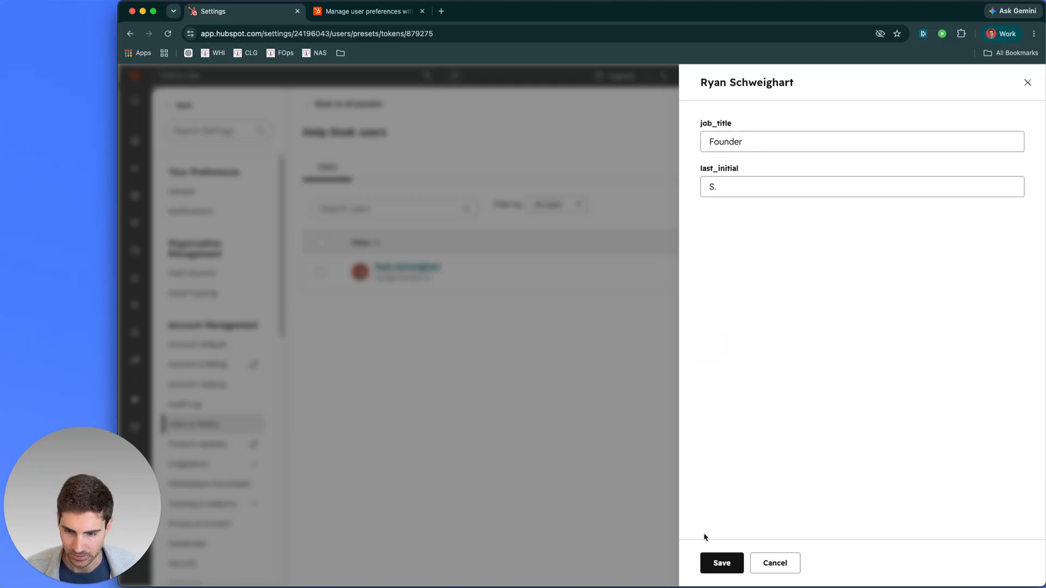
{"action": "left_click", "coordinate": [723, 569]}
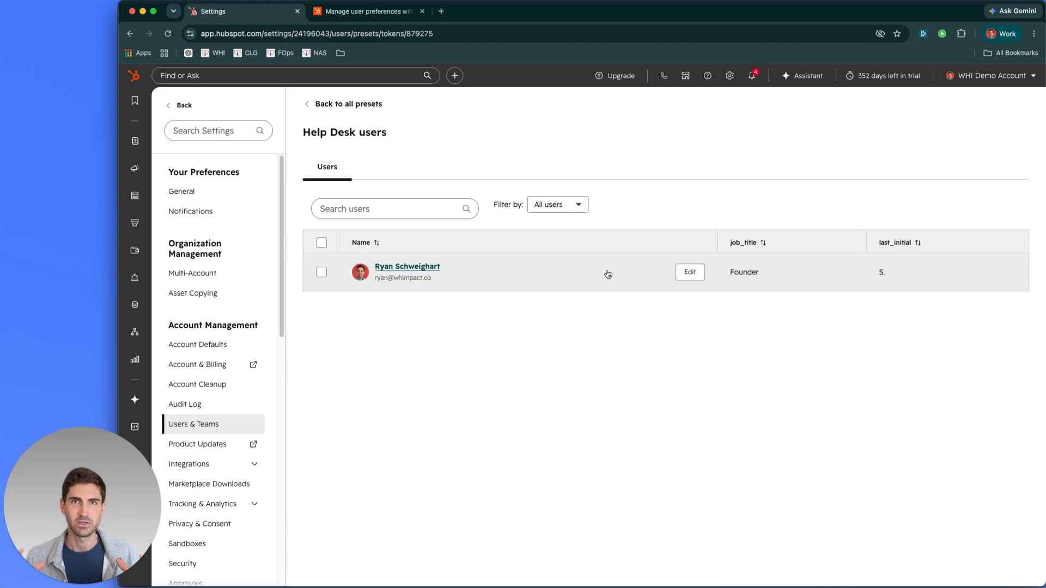
Examine the default email signature in the personal email preferences, try saving it, and close it without changes.
{"action": "left_click", "coordinate": [204, 193]}
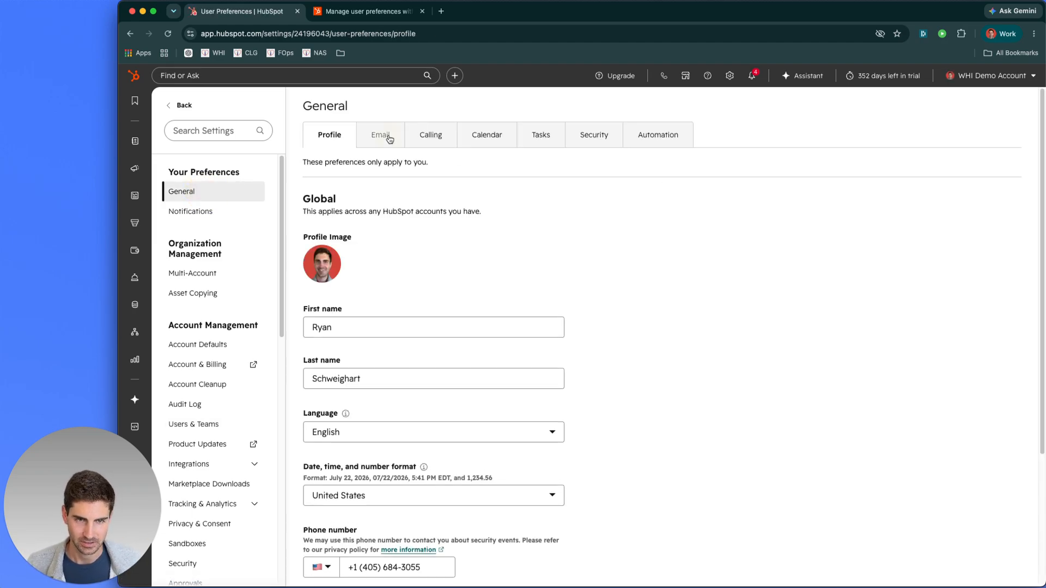
{"action": "left_click", "coordinate": [380, 135]}
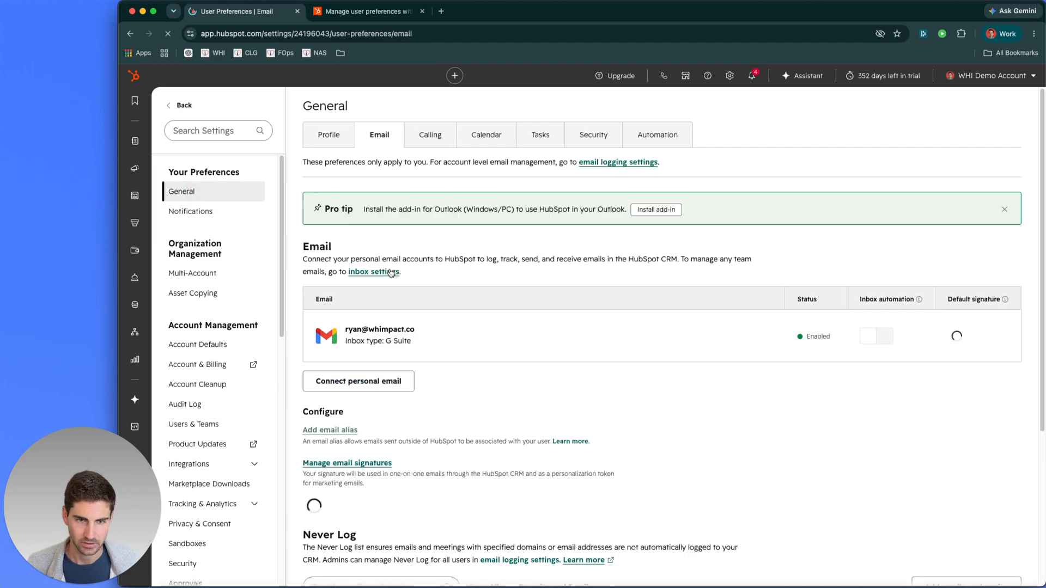
{"action": "left_click", "coordinate": [384, 464]}
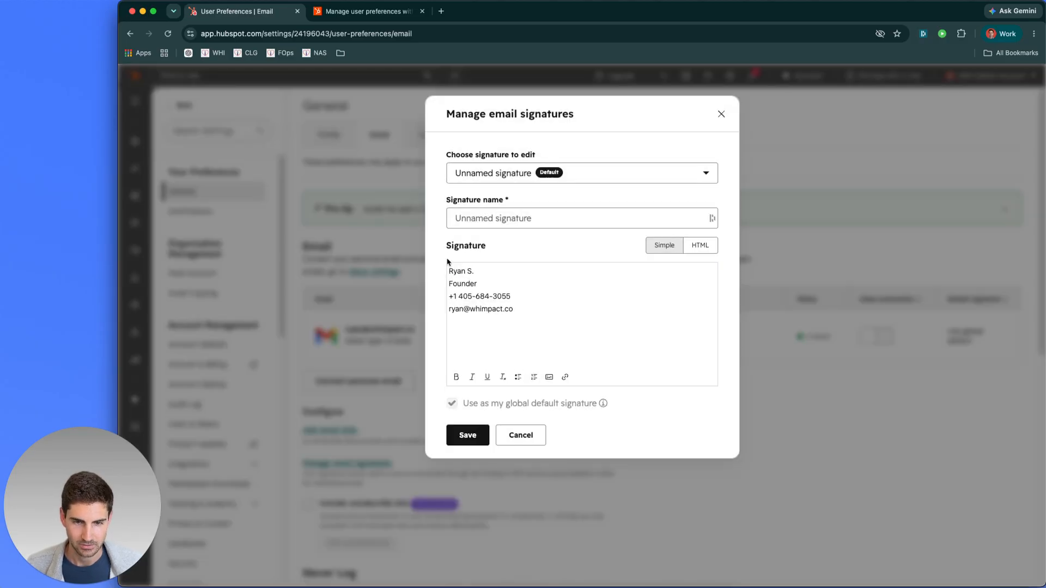
{"action": "mouse_move", "coordinate": [453, 272]}
{"action": "left_mouse_down"}
{"action": "mouse_move", "coordinate": [497, 311]}
{"action": "mouse_move", "coordinate": [475, 276]}
{"action": "left_mouse_up"}
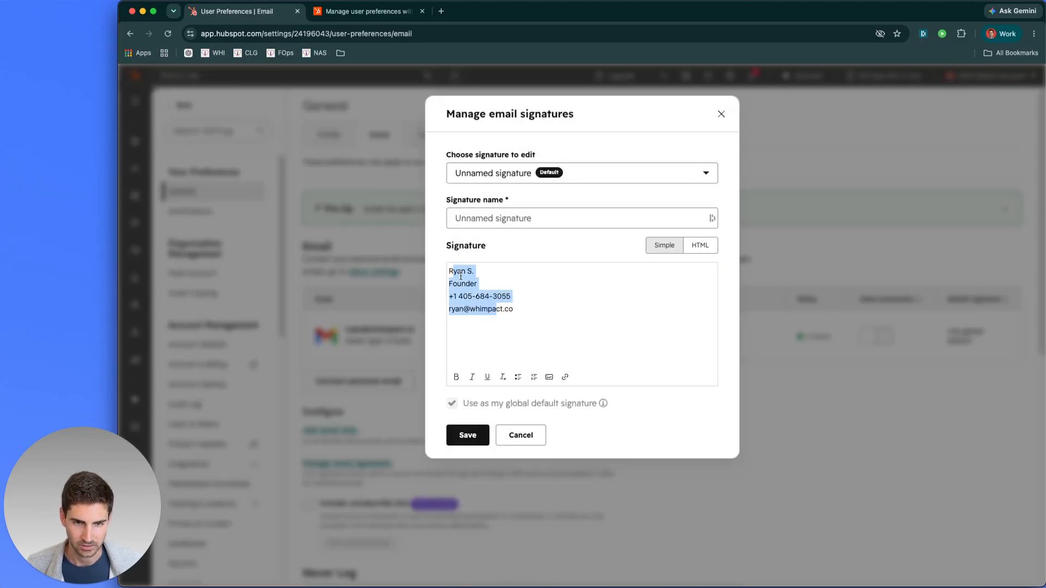
{"action": "left_click", "coordinate": [528, 183]}
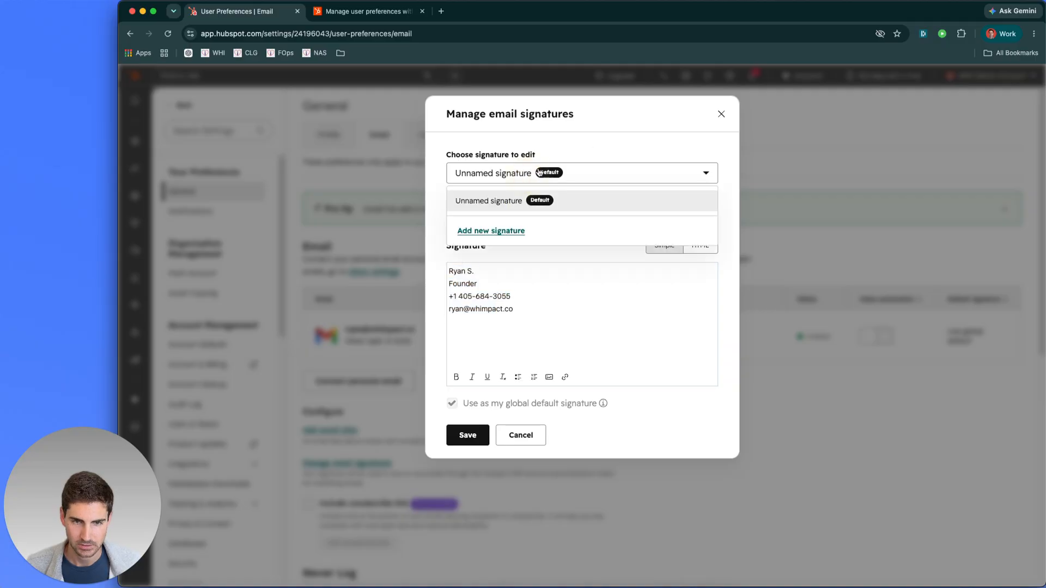
{"action": "left_click", "coordinate": [597, 145]}
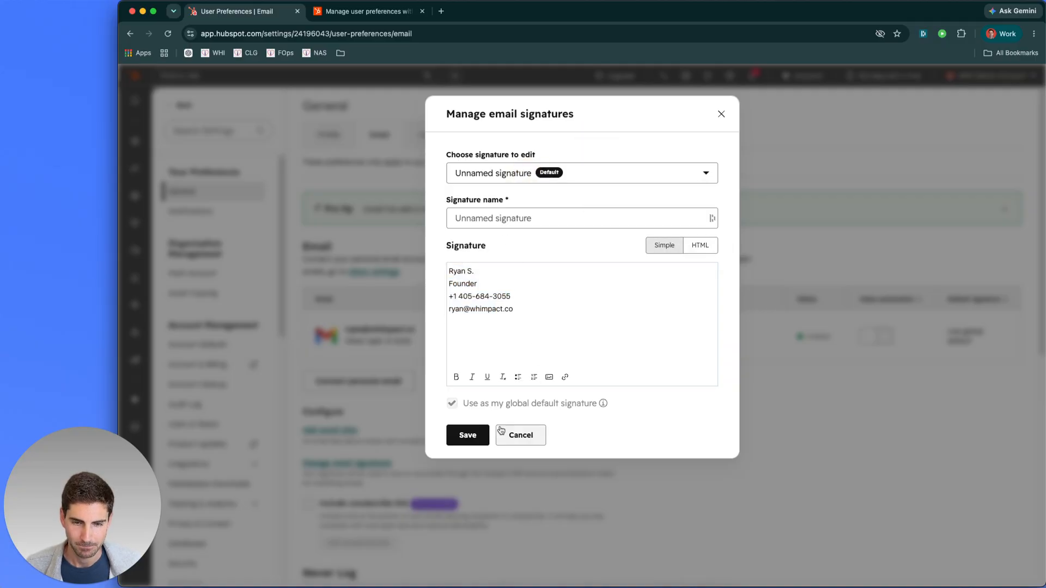
{"action": "left_click", "coordinate": [477, 434]}
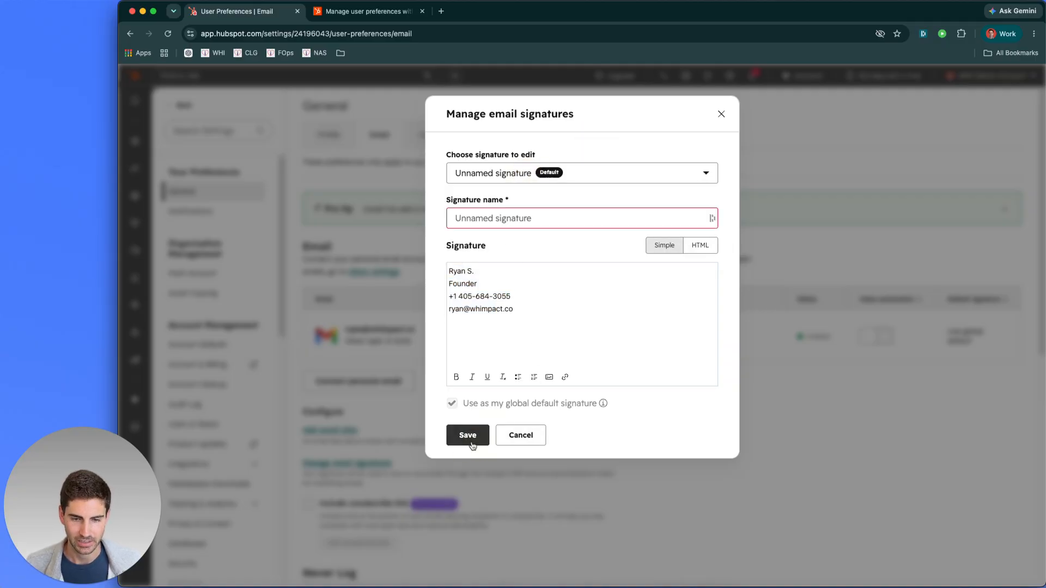
{"action": "left_click", "coordinate": [516, 434]}
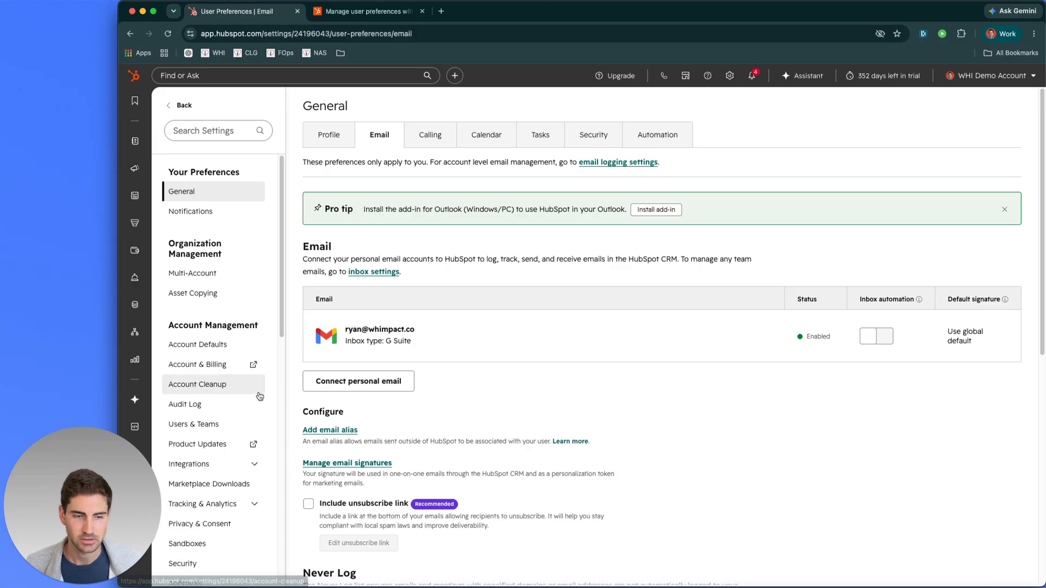
Open the Help Desk's connected Gmail channel for editing and add a team signature to its configuration.
{"action": "scroll", "coordinate": [230, 404], "scroll_direction": "down", "scroll_amount": 10}
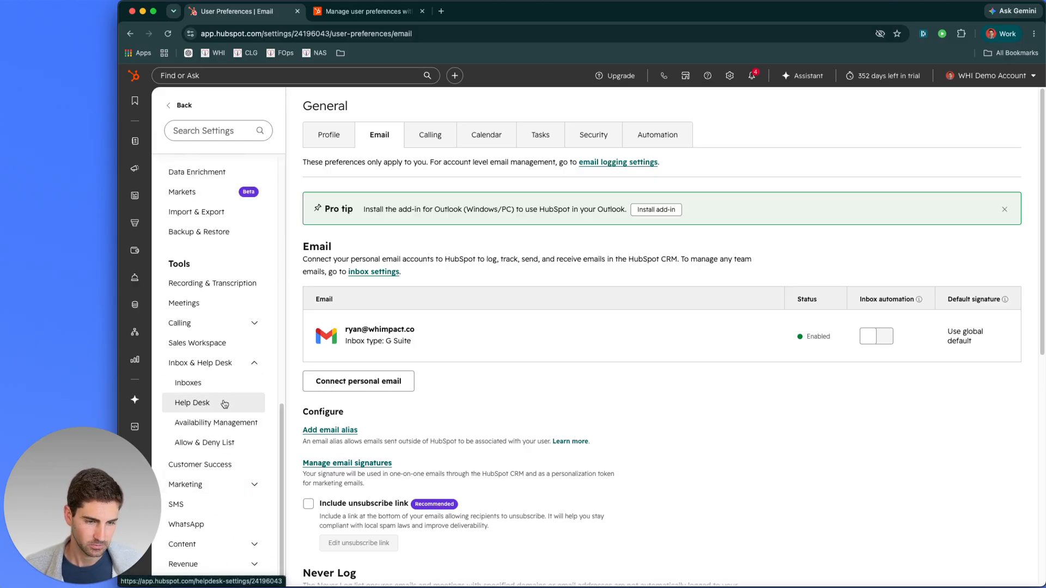
{"action": "left_click", "coordinate": [230, 403]}
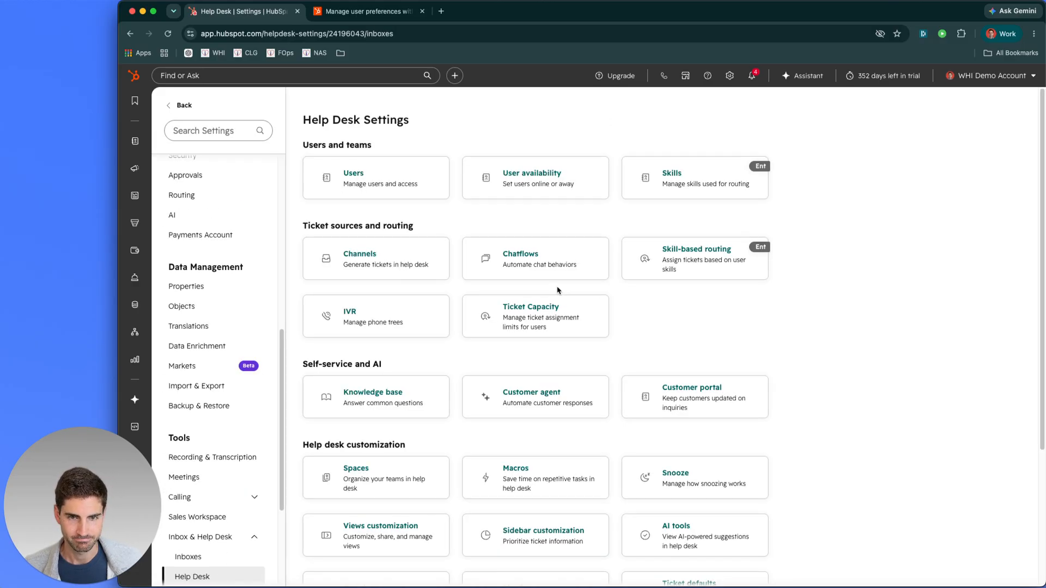
{"action": "left_click", "coordinate": [354, 257]}
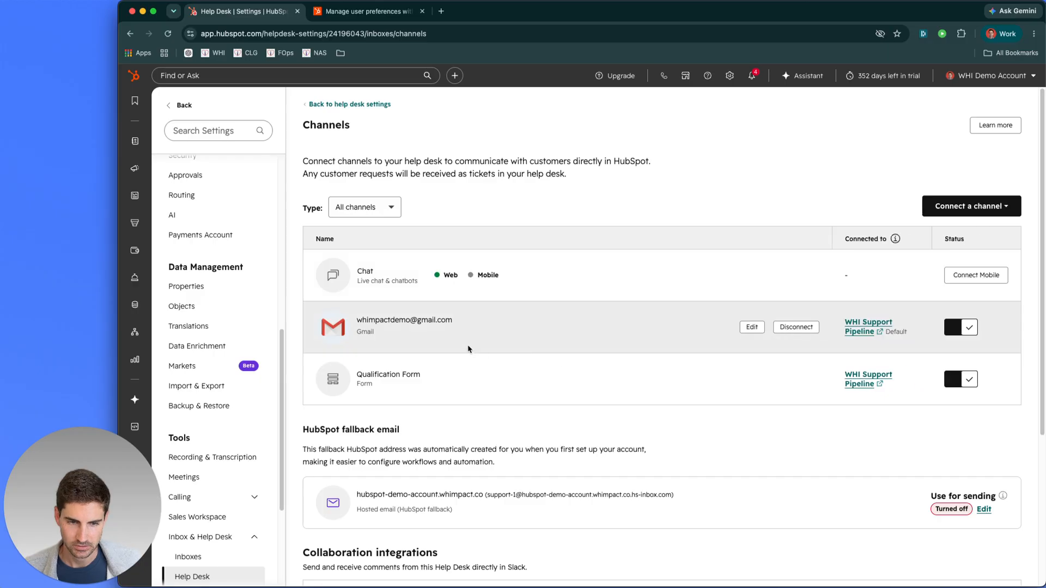
{"action": "left_click", "coordinate": [751, 327]}
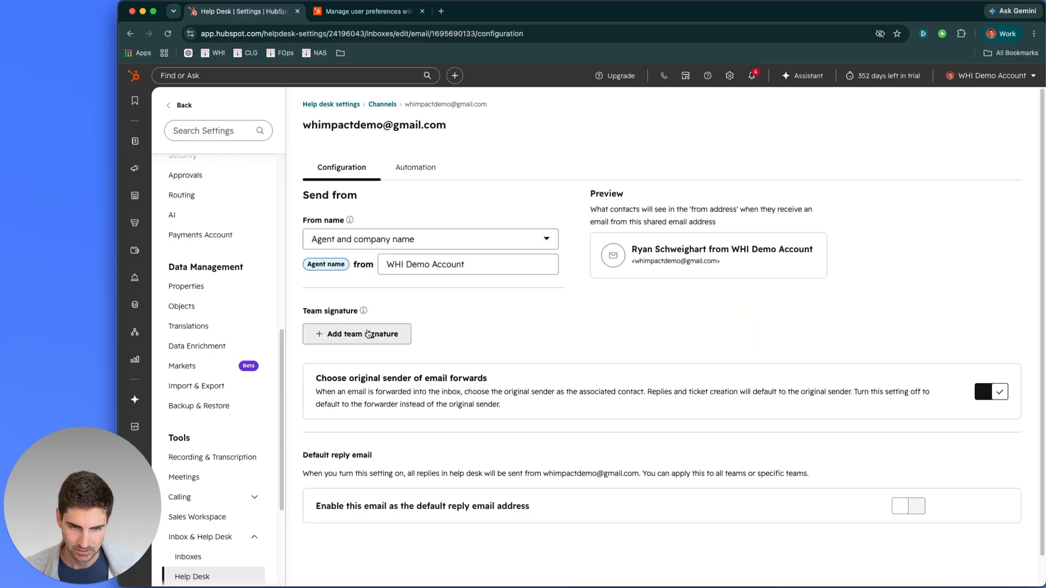
{"action": "left_click", "coordinate": [368, 334]}
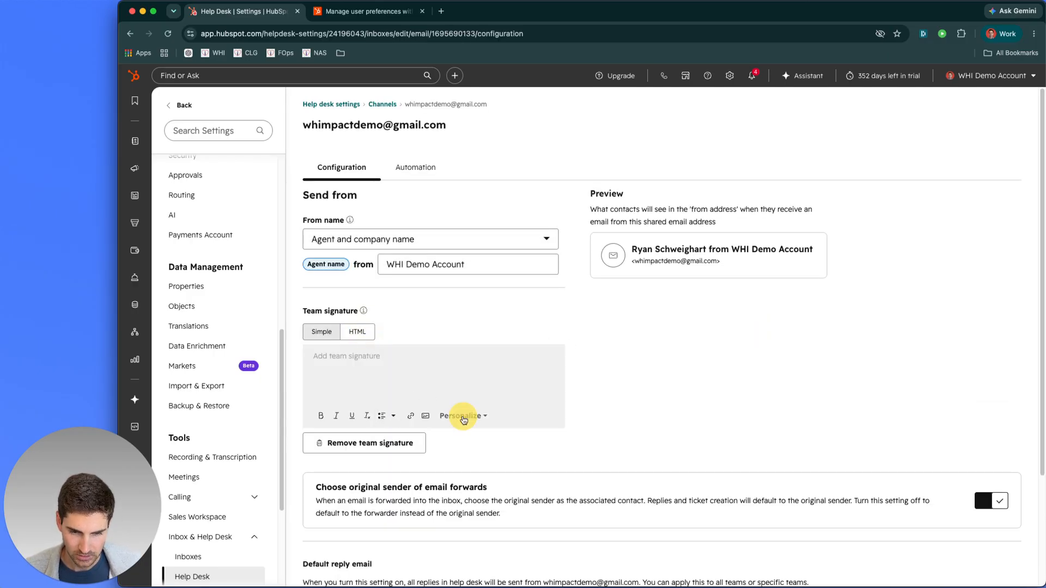
Examine which user personalization tokens are available for insertion in the channel's team signature.
{"action": "left_click", "coordinate": [463, 417]}
{"action": "left_click", "coordinate": [483, 488]}
{"action": "scroll", "coordinate": [496, 408], "scroll_direction": "down", "scroll_amount": 1}
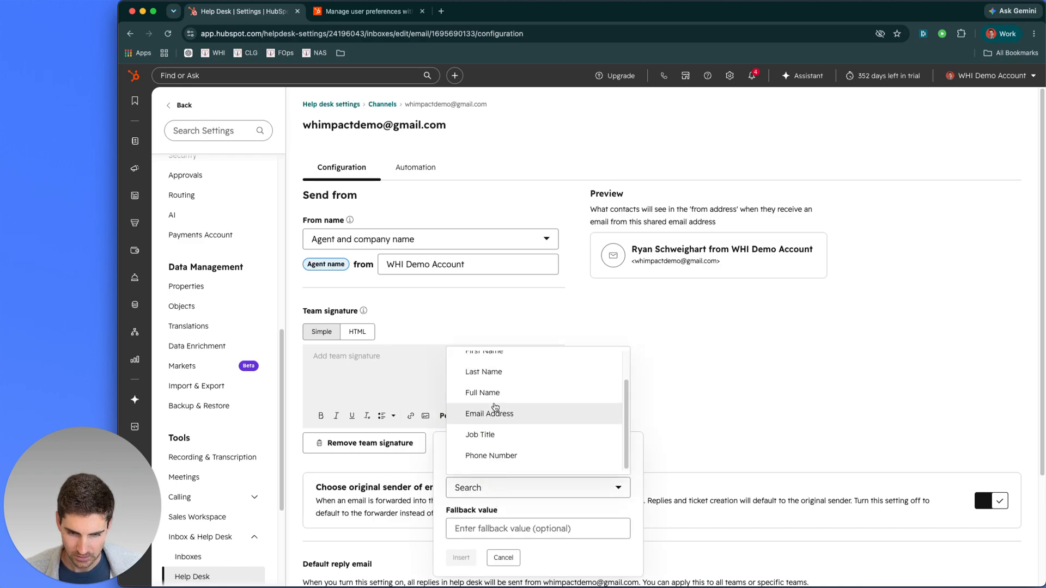
{"action": "scroll", "coordinate": [536, 441], "scroll_direction": "up", "scroll_amount": 1}
{"action": "left_click", "coordinate": [544, 520]}
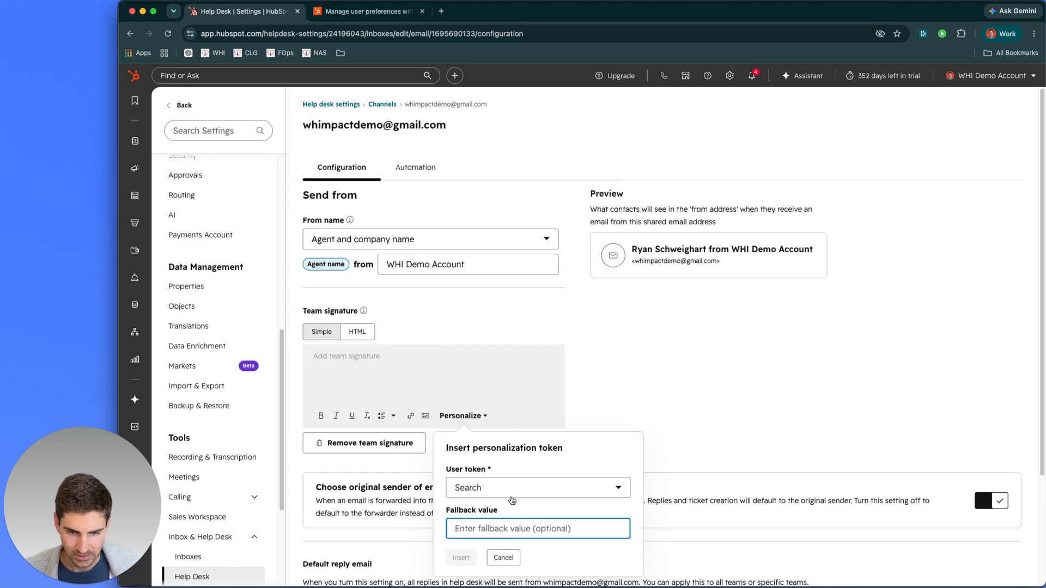
{"action": "left_click", "coordinate": [511, 490]}
{"action": "scroll", "coordinate": [518, 414], "scroll_direction": "down", "scroll_amount": 1}
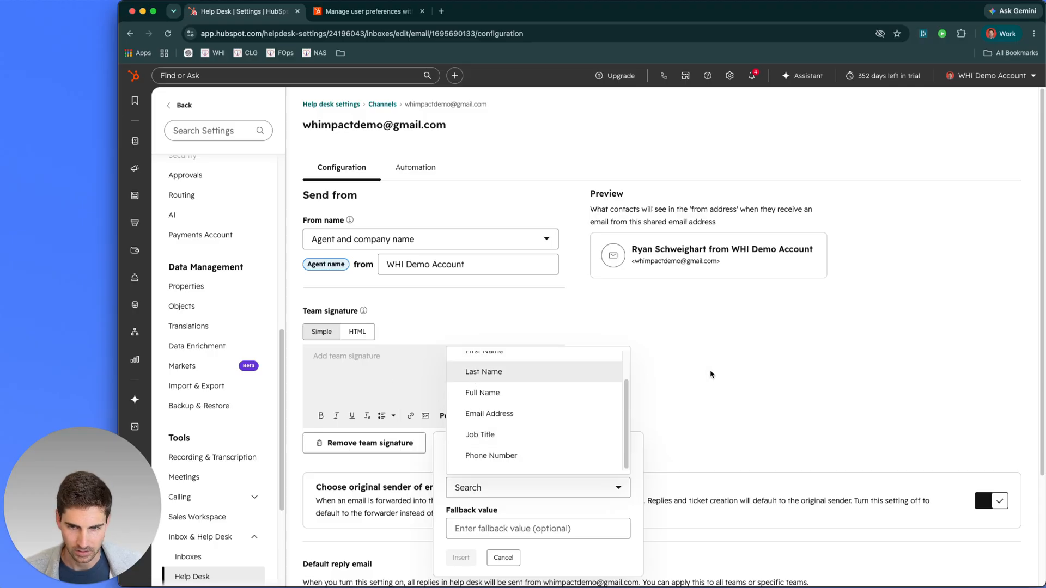
{"action": "scroll", "coordinate": [545, 412], "scroll_direction": "up", "scroll_amount": 1}
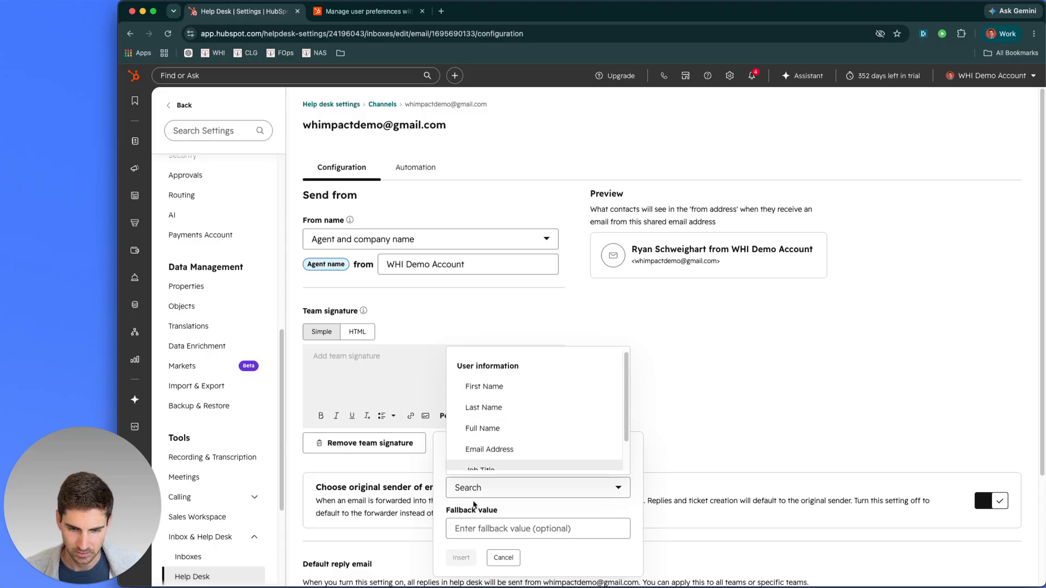
{"action": "left_click", "coordinate": [492, 508]}
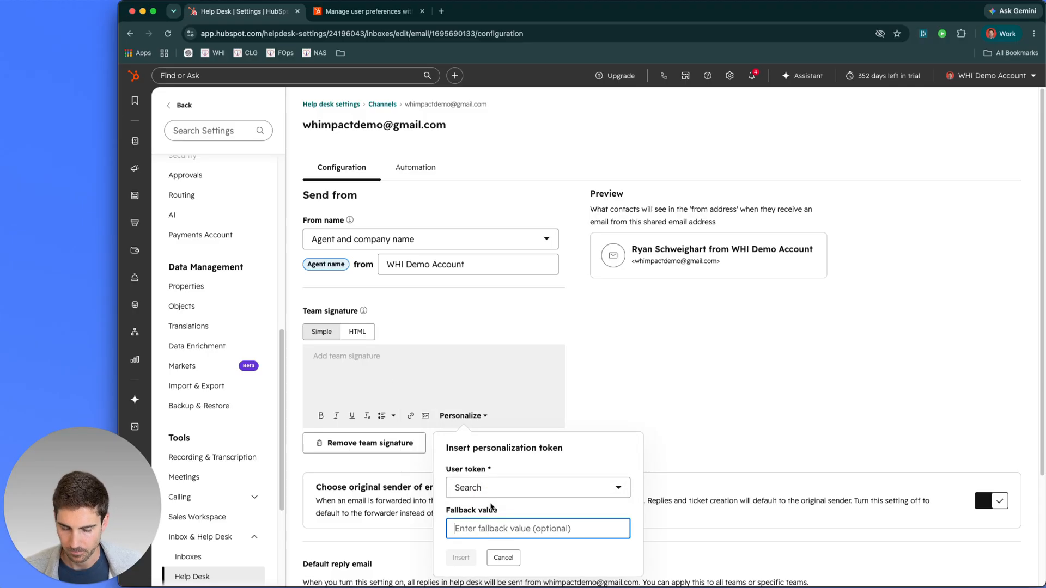
Recheck the full User information token list for the Help Desk team signature, from First Name to Phone Number, and cancel without inserting a token.
{"action": "left_click", "coordinate": [331, 403]}
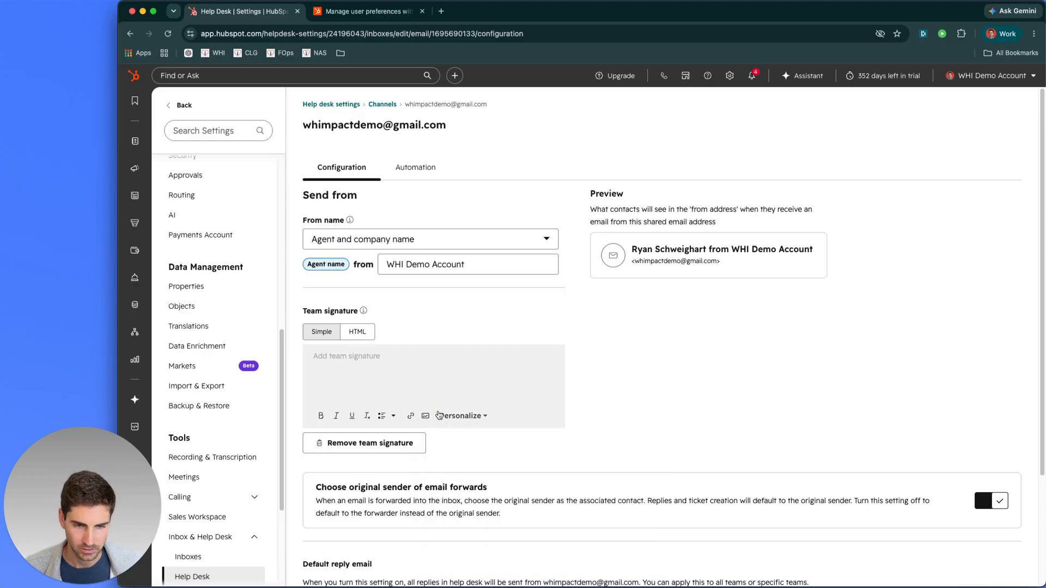
{"action": "left_click", "coordinate": [439, 415]}
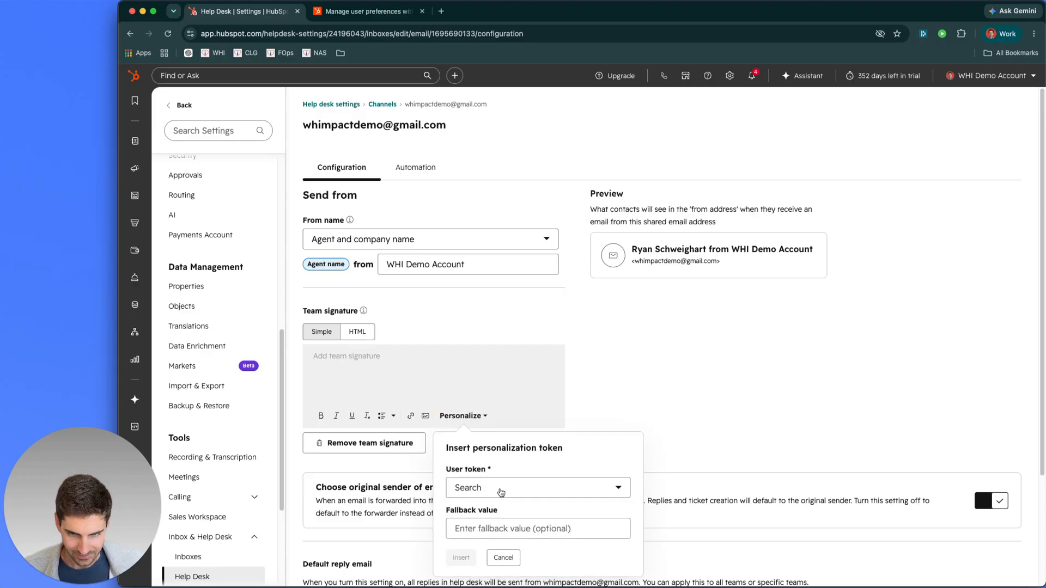
{"action": "left_click", "coordinate": [501, 491]}
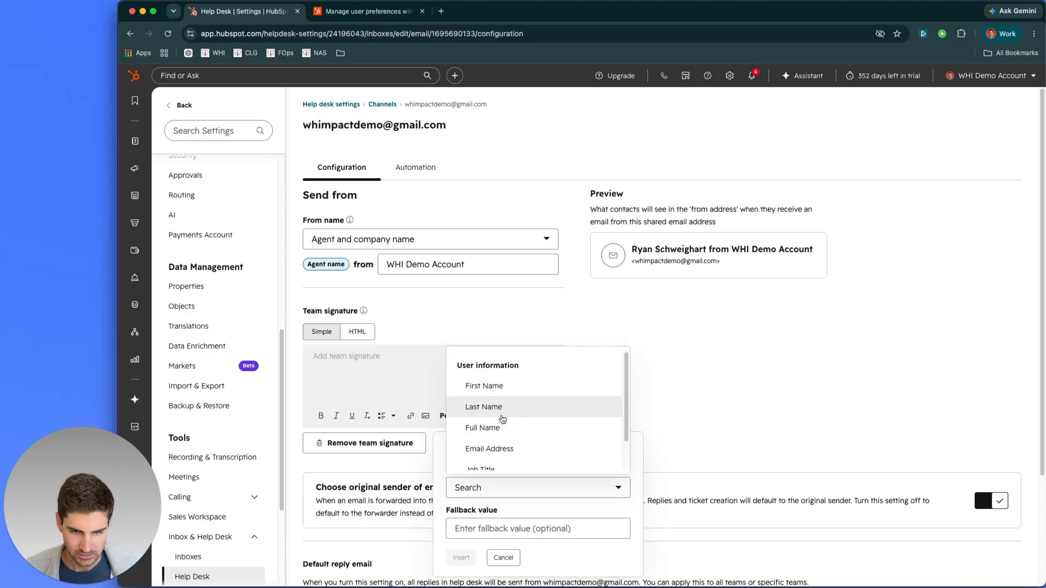
{"action": "scroll", "coordinate": [502, 419], "scroll_direction": "down", "scroll_amount": 1}
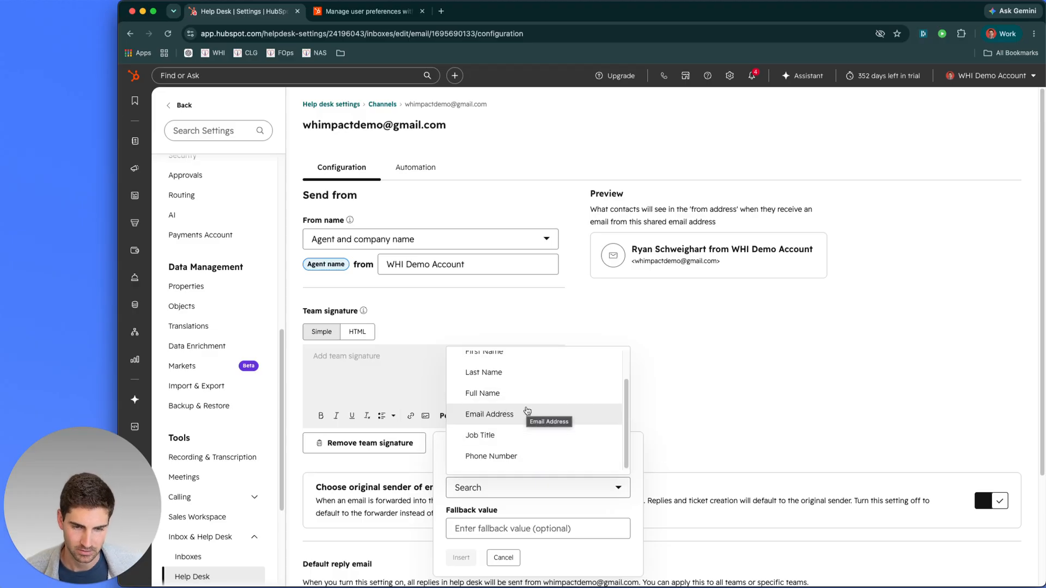
{"action": "scroll", "coordinate": [525, 417], "scroll_direction": "up", "scroll_amount": 1}
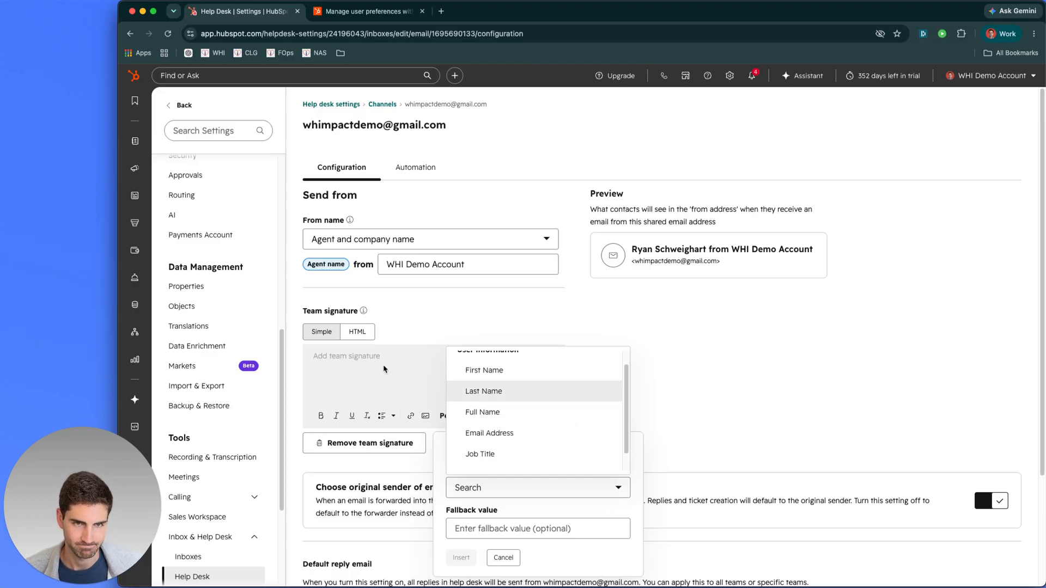
{"action": "left_click", "coordinate": [383, 369]}
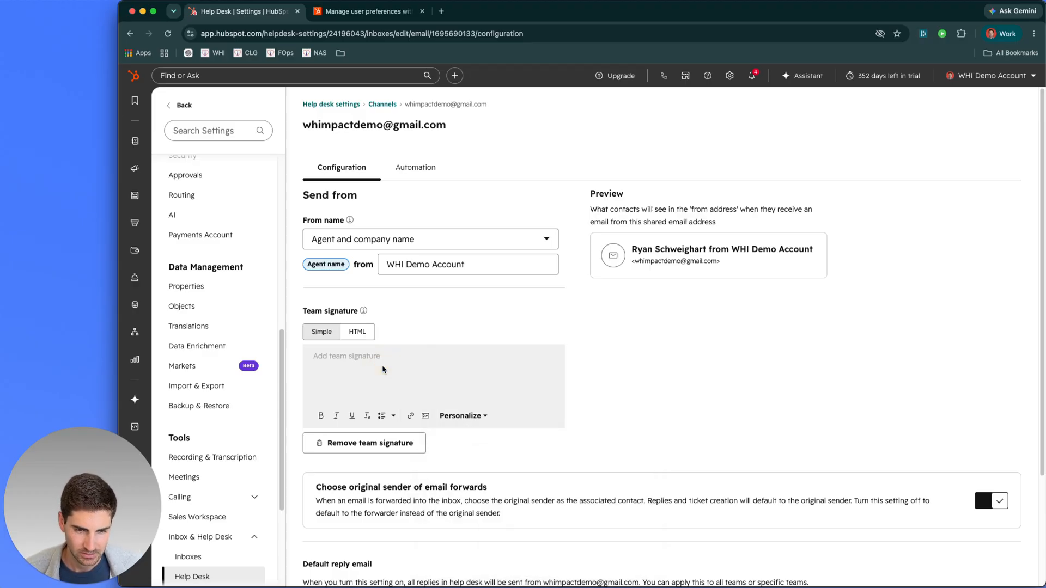
{"action": "left_click", "coordinate": [463, 416]}
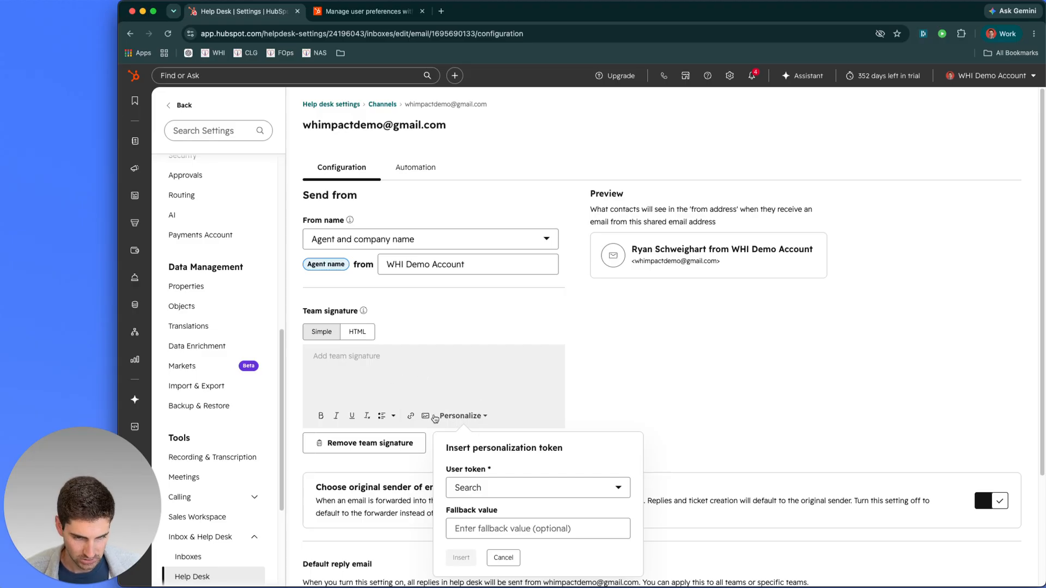
{"action": "left_click", "coordinate": [475, 498]}
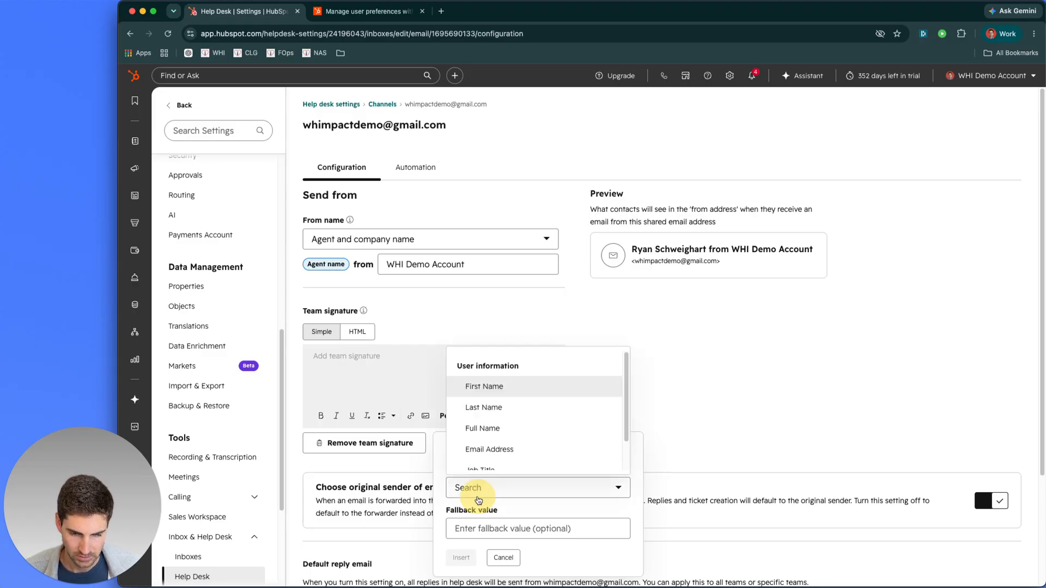
{"action": "scroll", "coordinate": [544, 432], "scroll_direction": "down", "scroll_amount": 2}
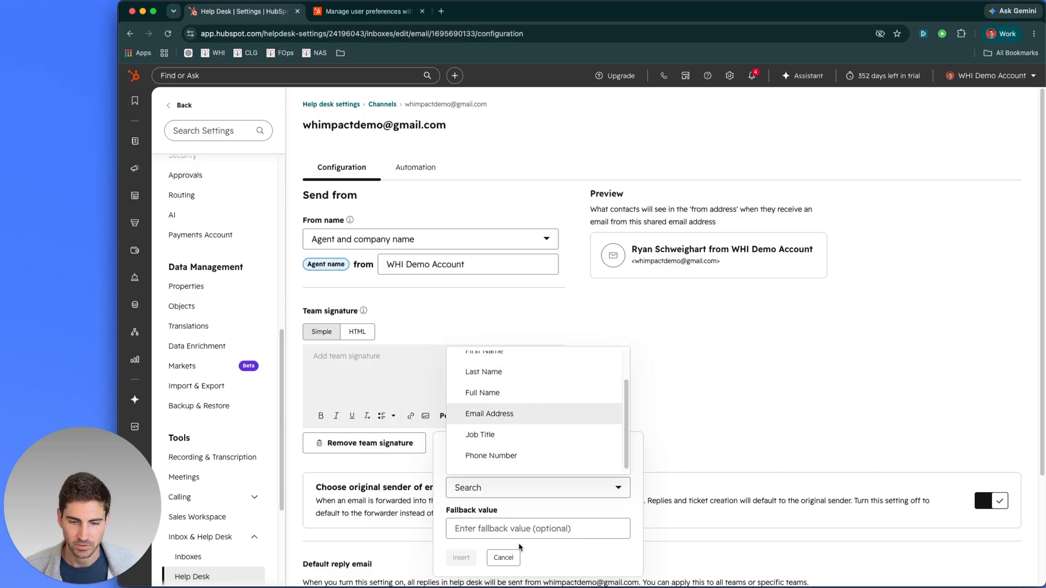
{"action": "left_click", "coordinate": [503, 557]}
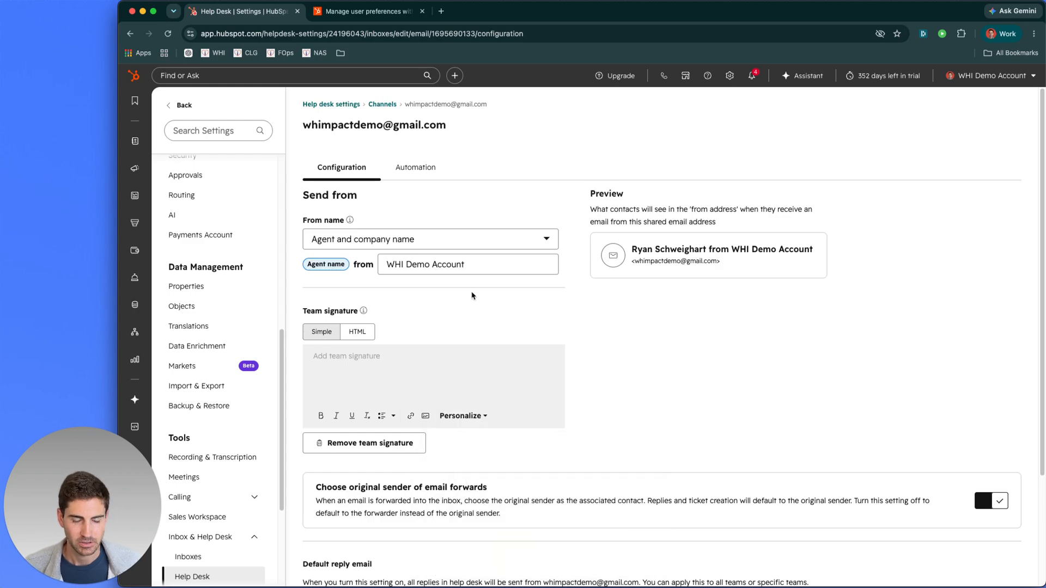